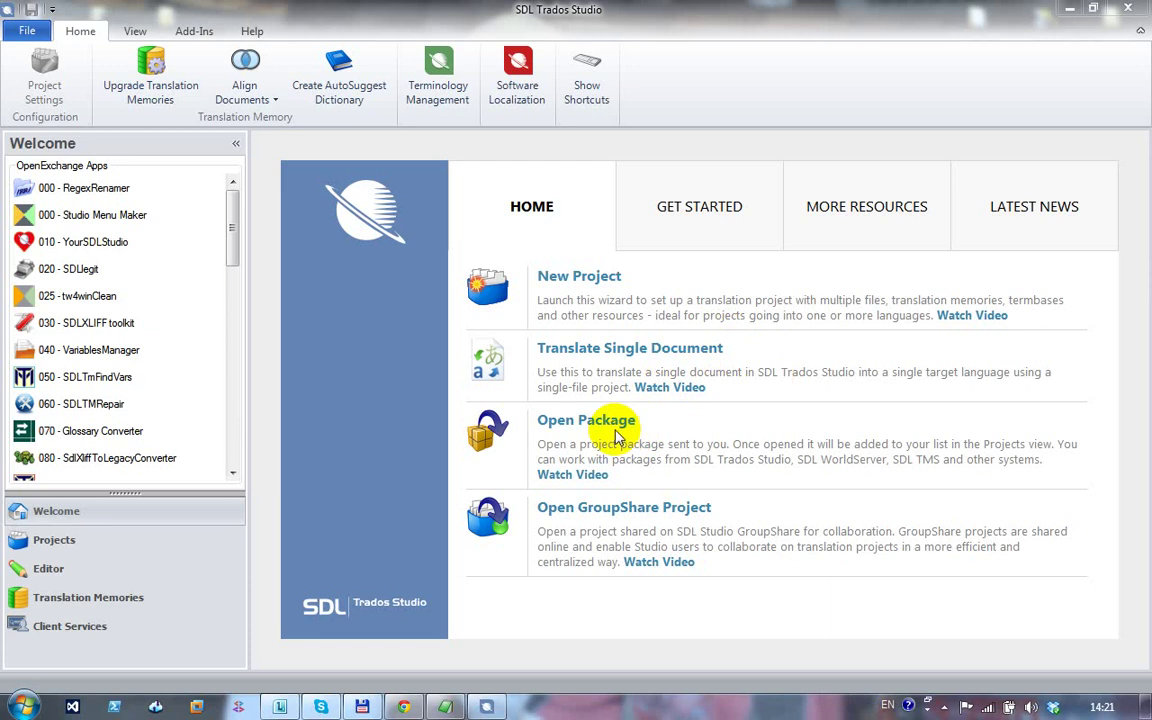
Open the project package Working with a package.sdlppx from the Packages folder
left_click(615, 432)
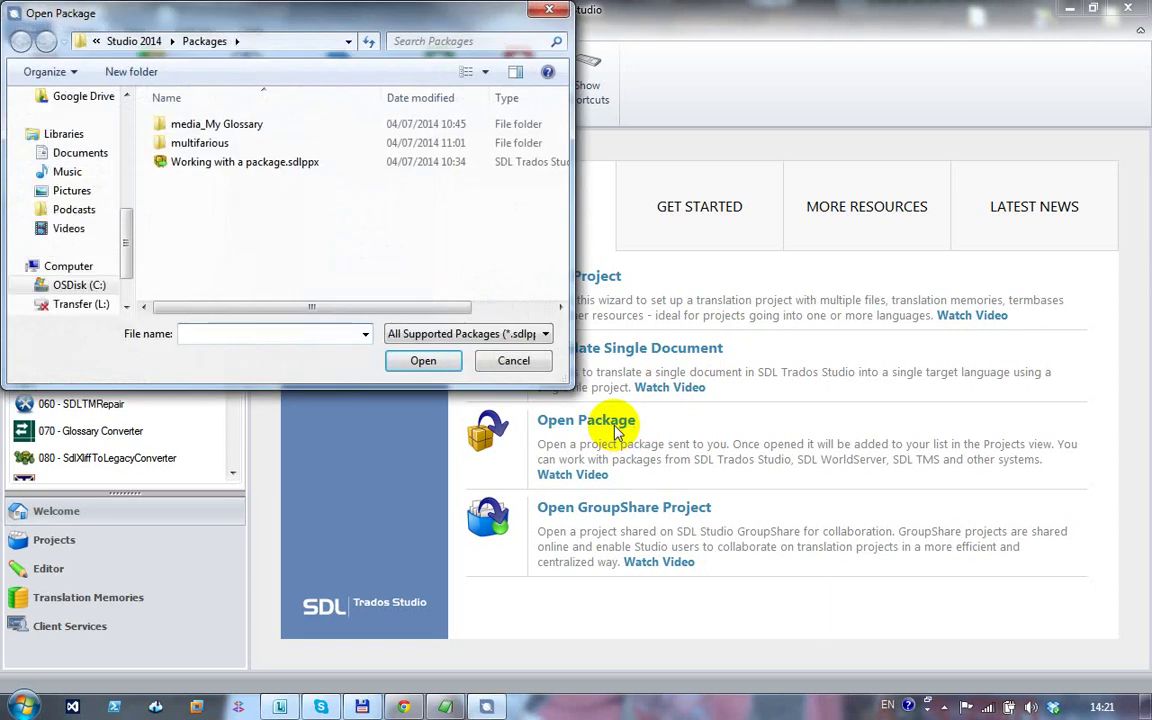
left_click(268, 165)
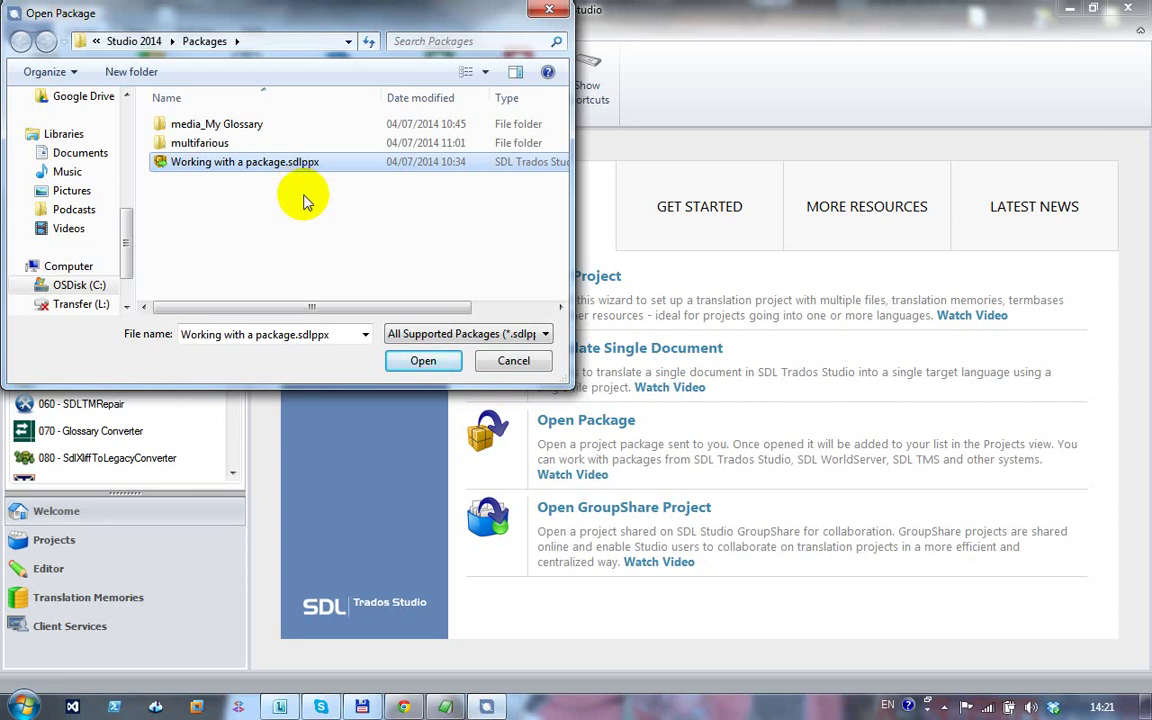
left_click(420, 358)
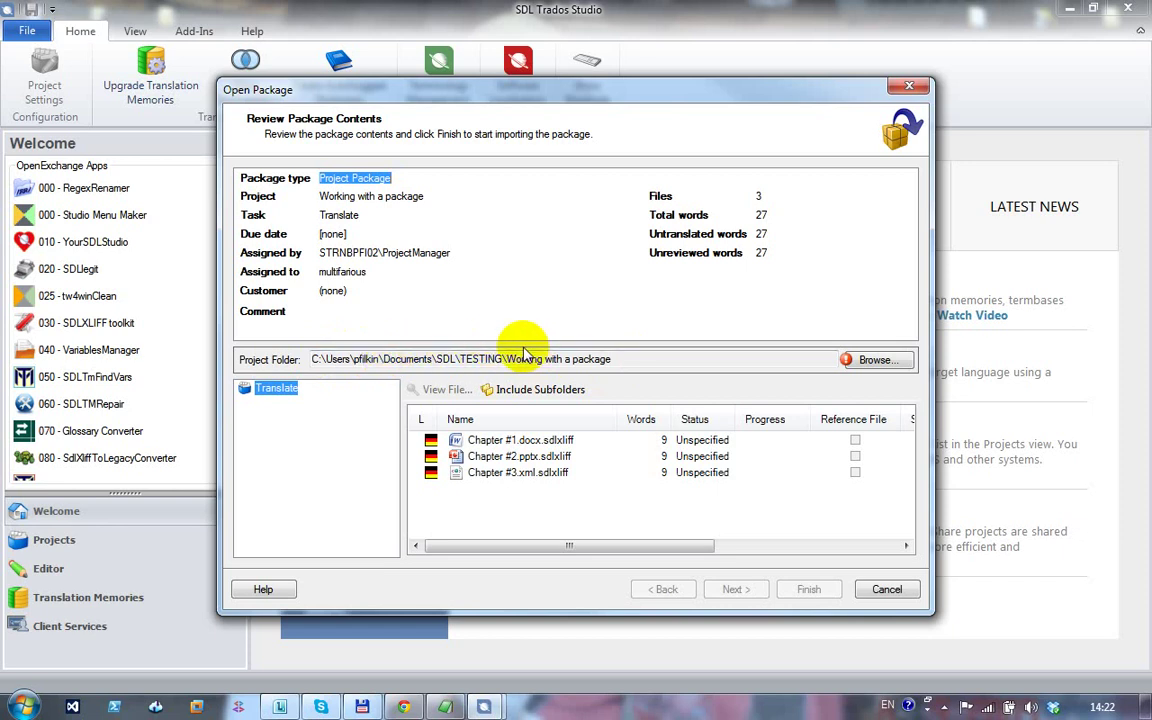
Set the project folder to the multifarious folder under Studio 2014\Packages and finish importing the package
mouse_move(842, 365)
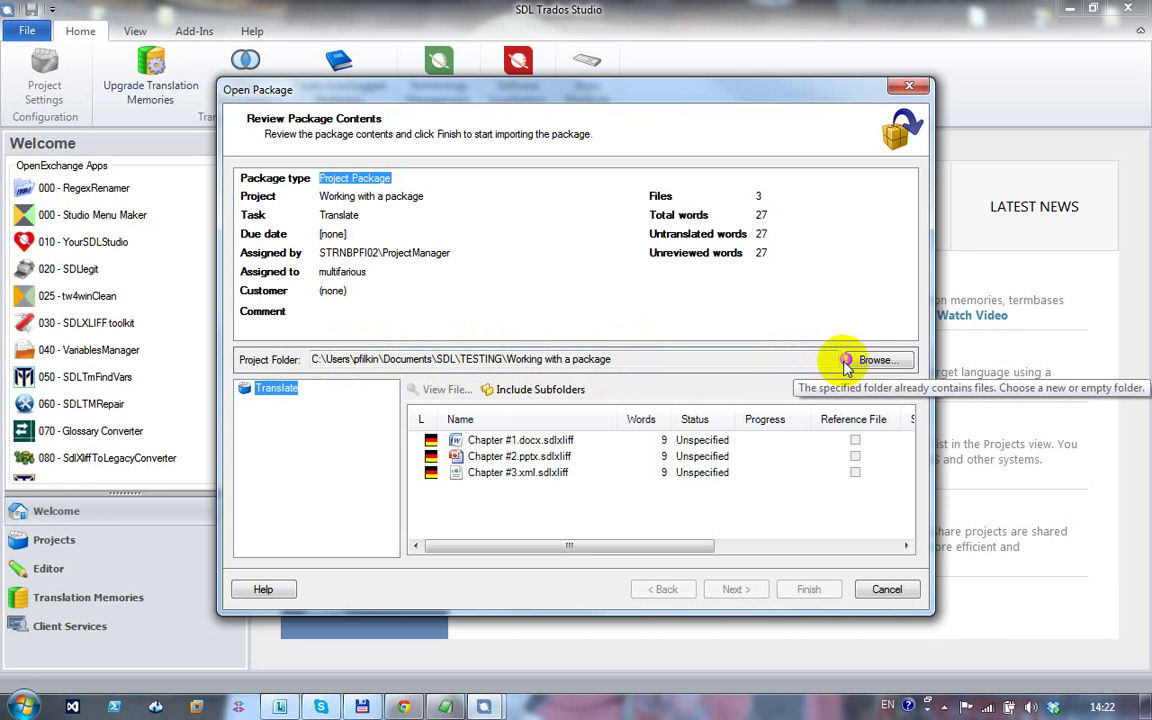
left_click(878, 360)
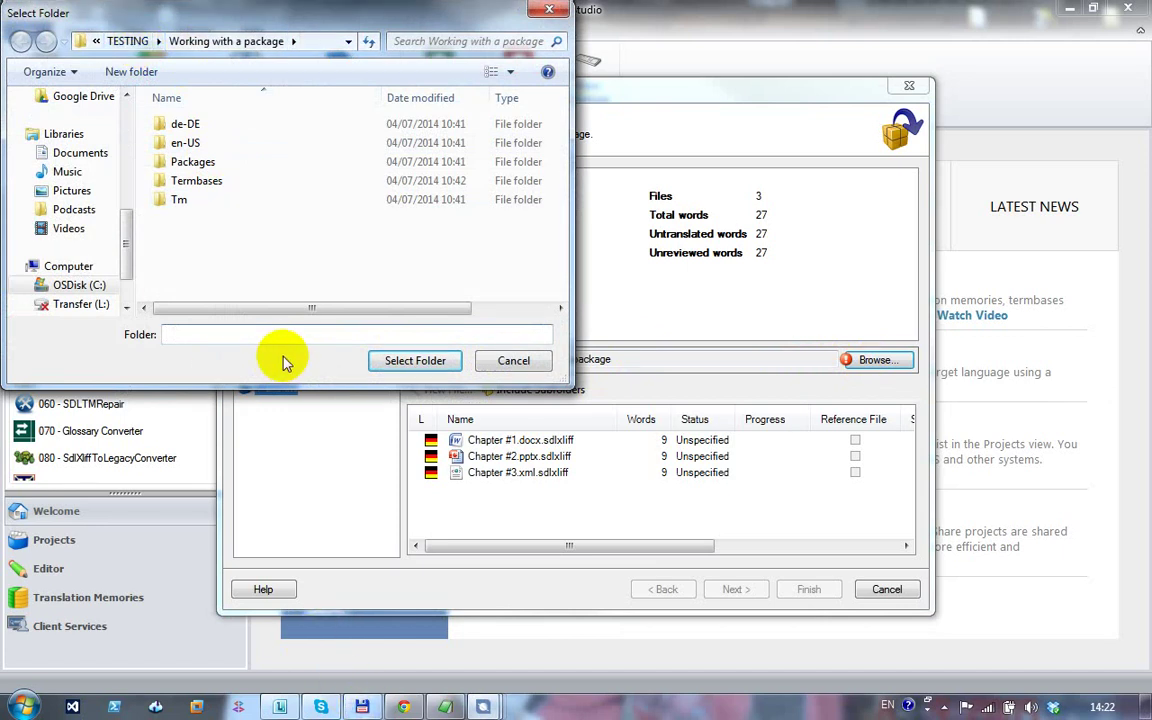
type("c:\\Users\\pfilkin\\Documents\\Studio 2014\\Packages\\multifarious\\")
key("Return")
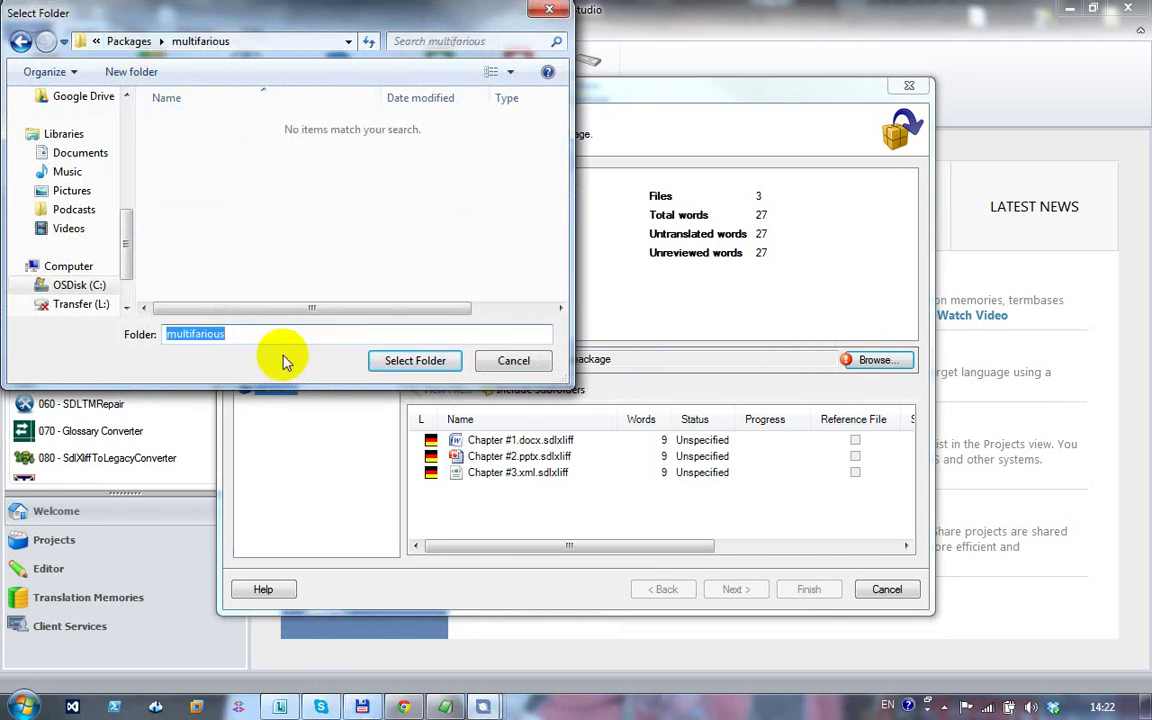
left_click(416, 361)
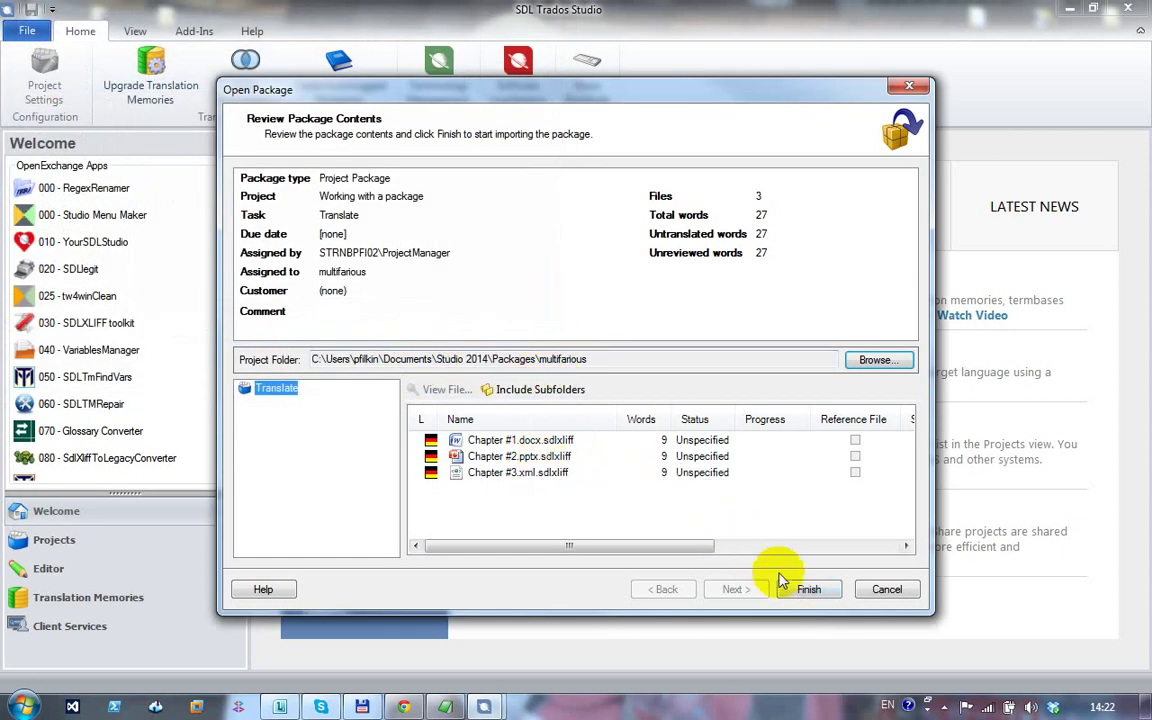
left_click(810, 590)
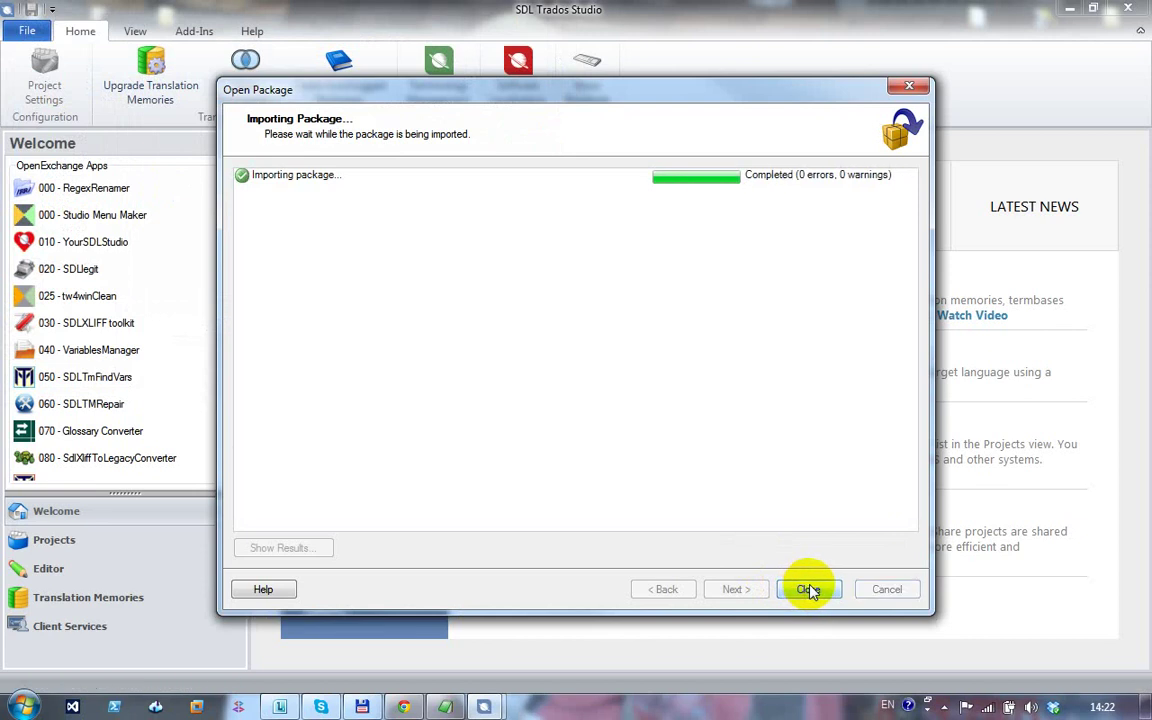
left_click(808, 590)
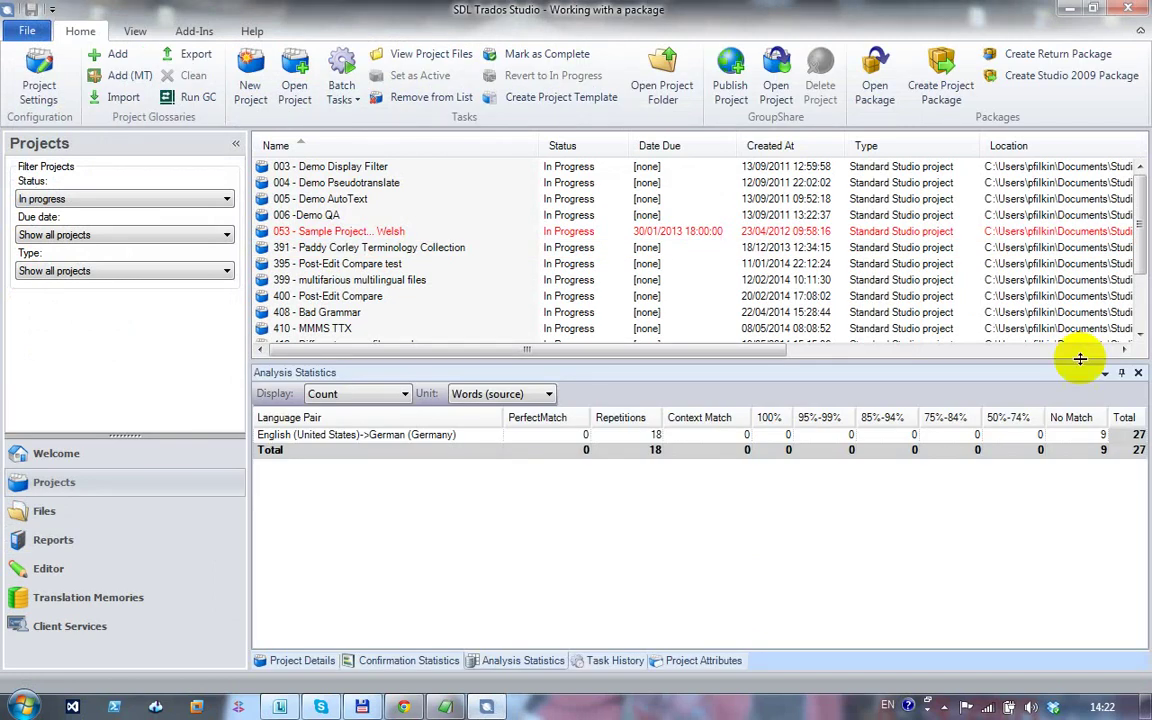
Compare the imported package with the standard projects in the project list, and open the files of Working with a package
left_click_drag(1139, 234, 1140, 258)
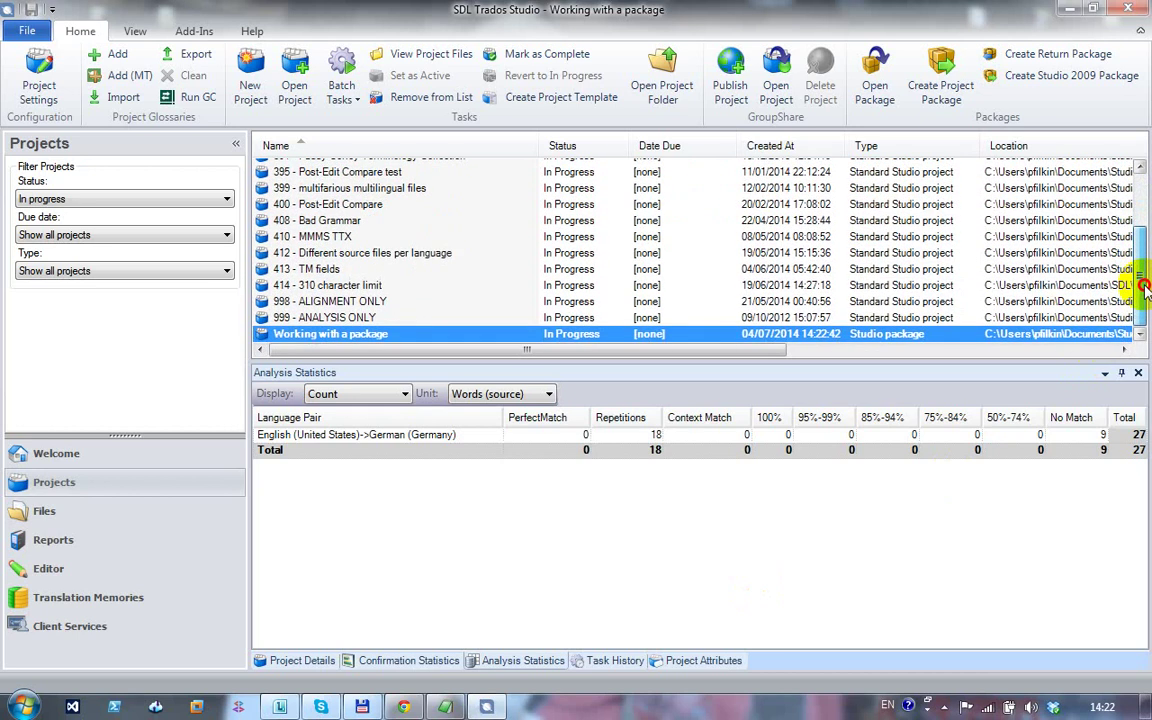
left_click(383, 287)
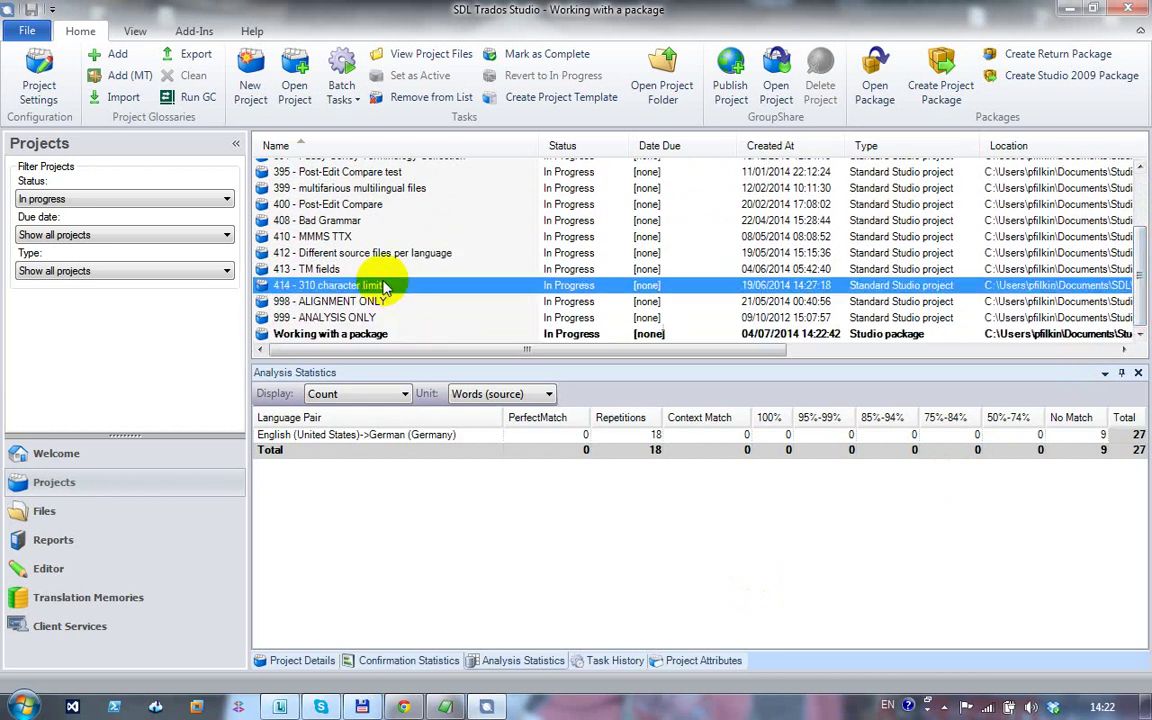
left_click(330, 334)
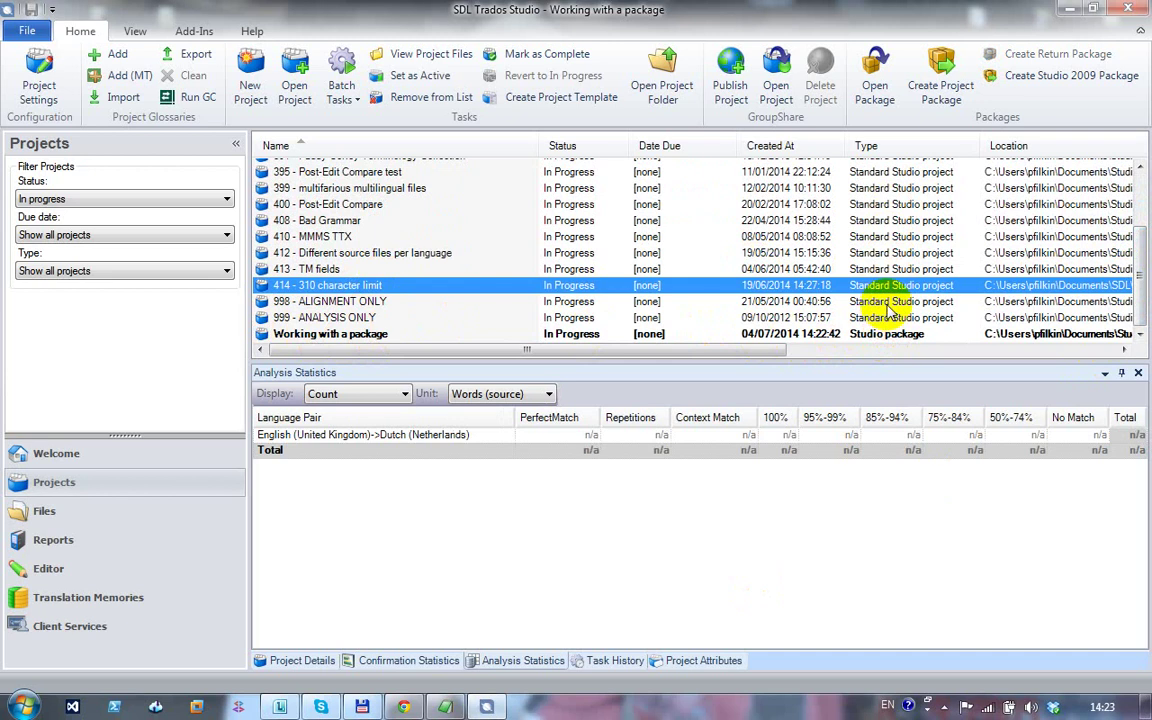
left_click(885, 302)
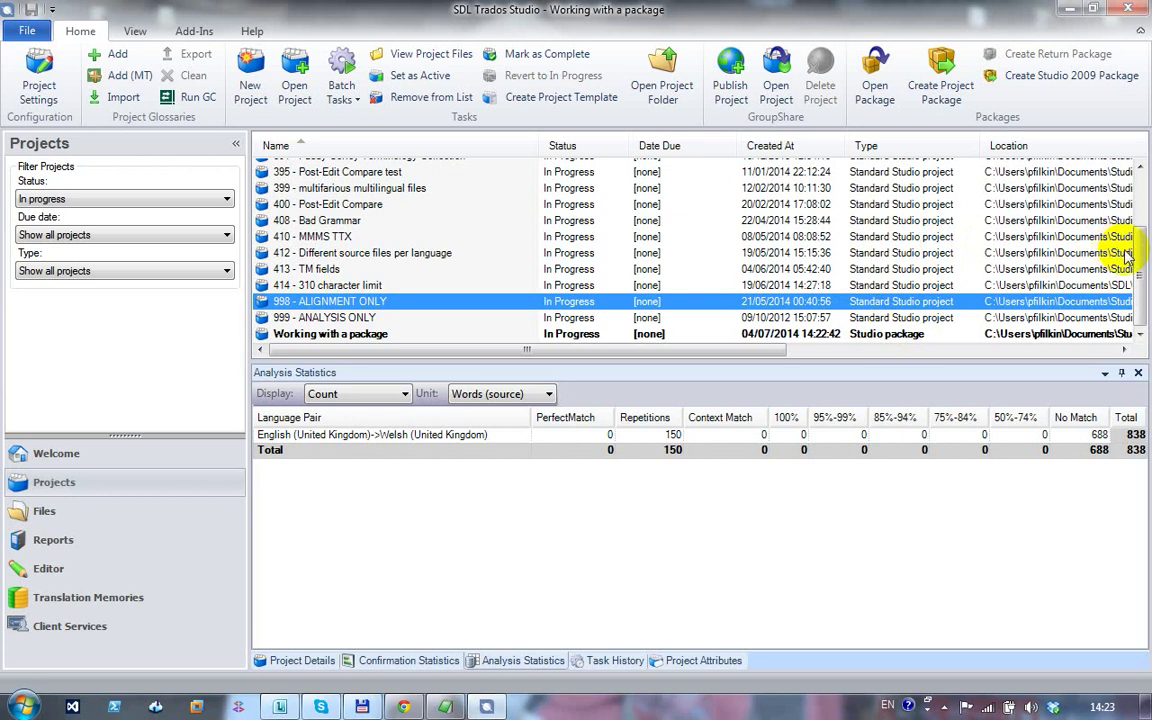
left_click_drag(1140, 236, 1139, 303)
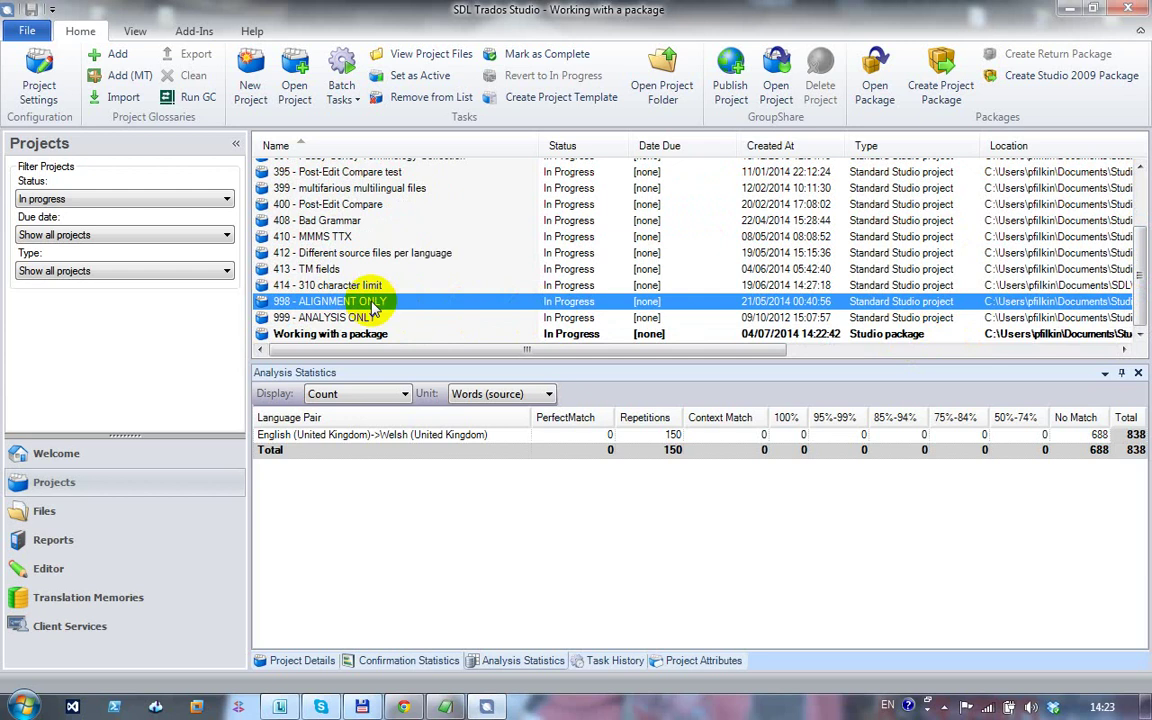
double_click(349, 334)
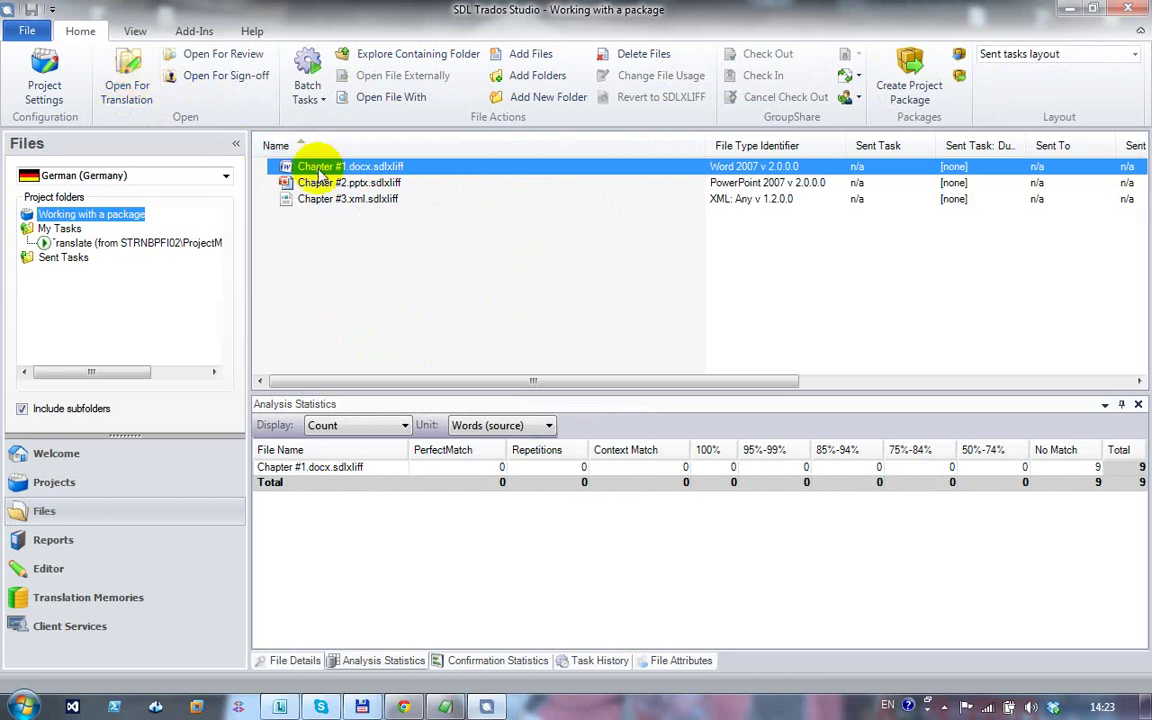
Open Chapter #1.docx.sdlxliff and Chapter #3.xml.sdlxliff together for translation, and close the combined document after viewing it
left_click(359, 204, "ctrl")
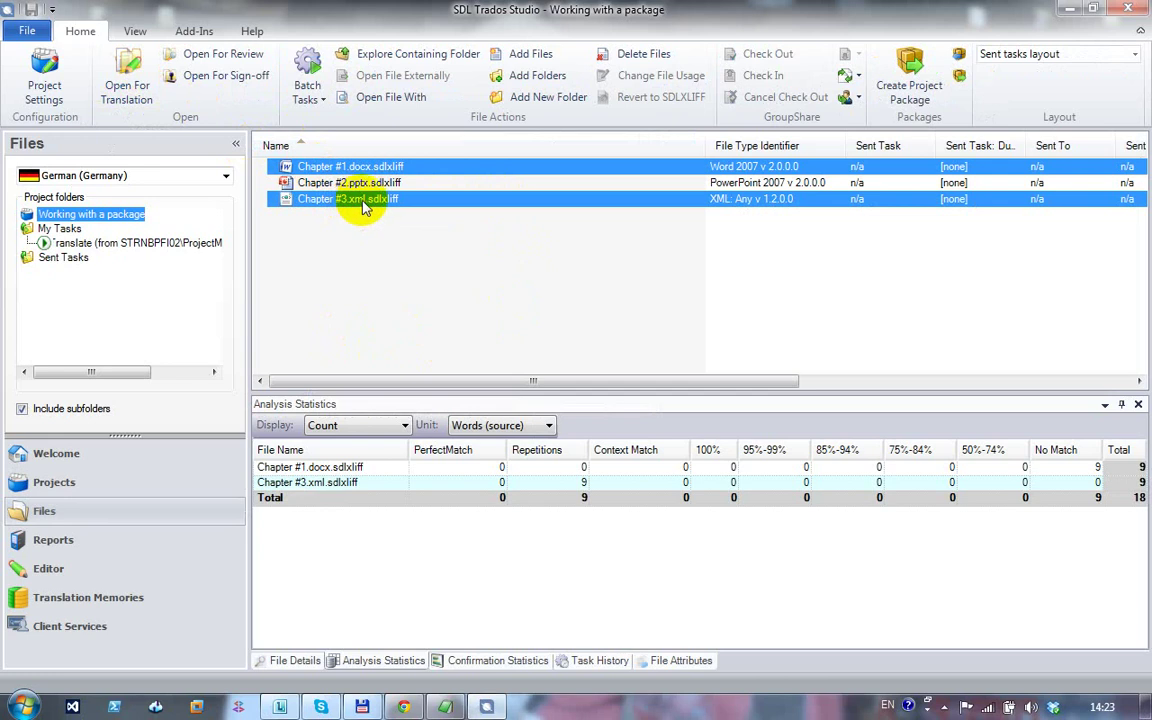
left_click(128, 80)
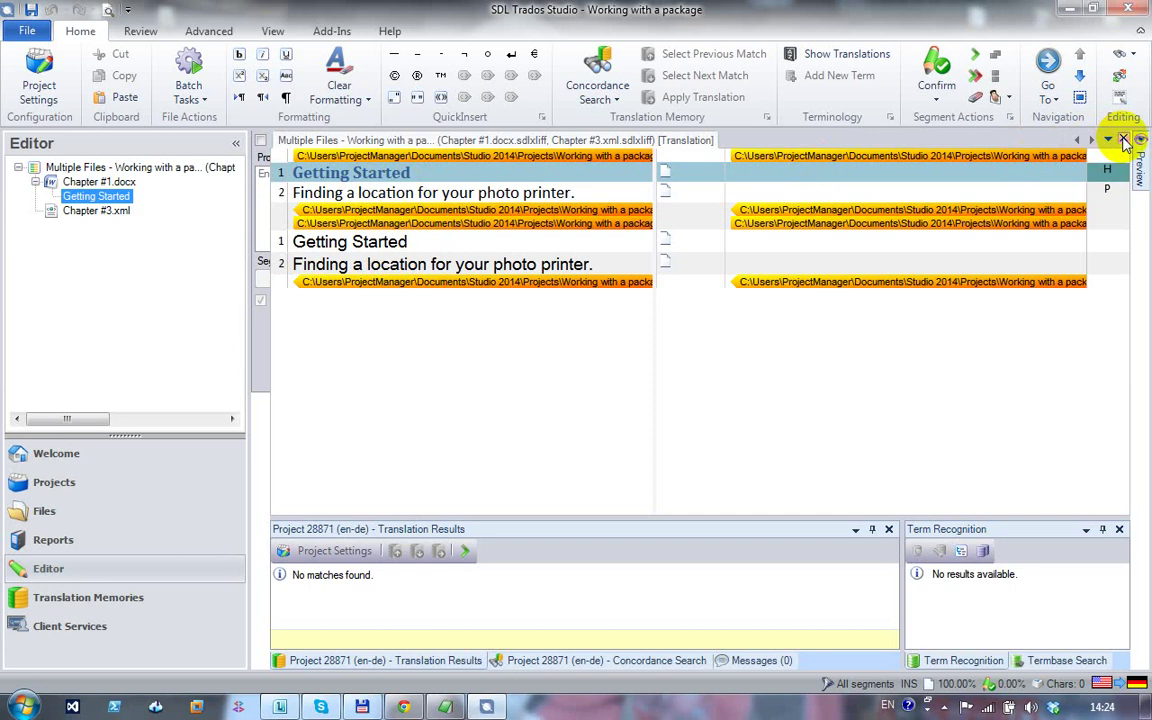
left_click(1122, 137)
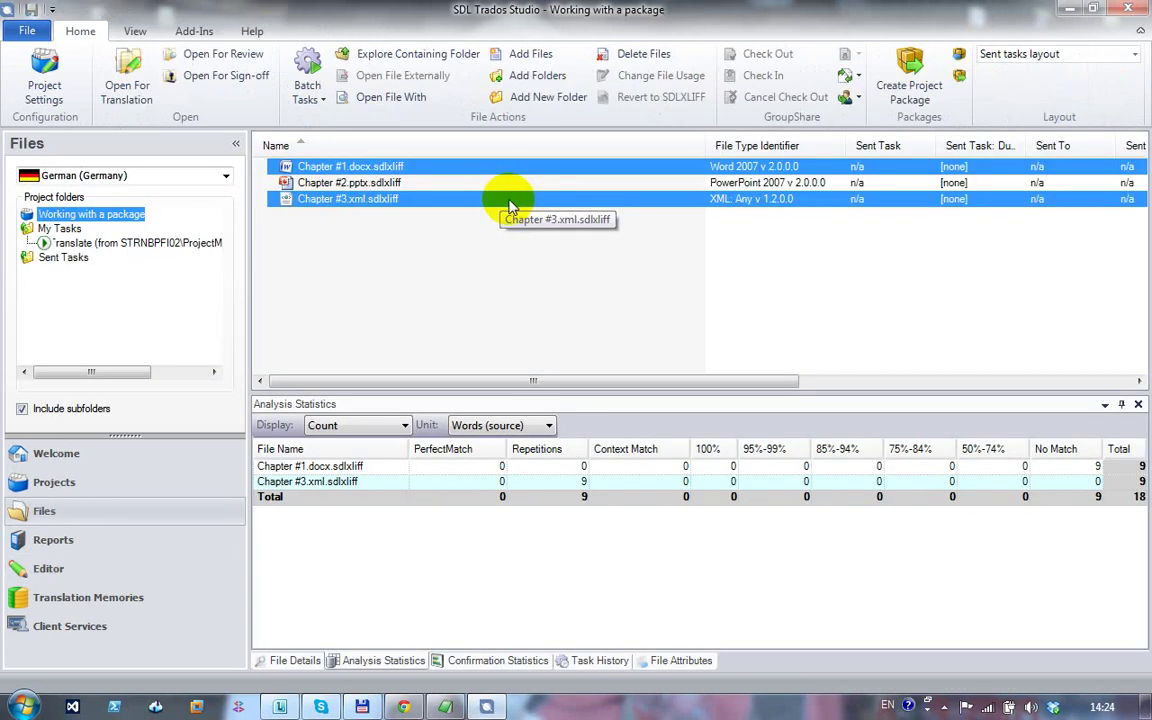
Look at the project settings and the general program options in turn, leaving both without changes
left_click(412, 184)
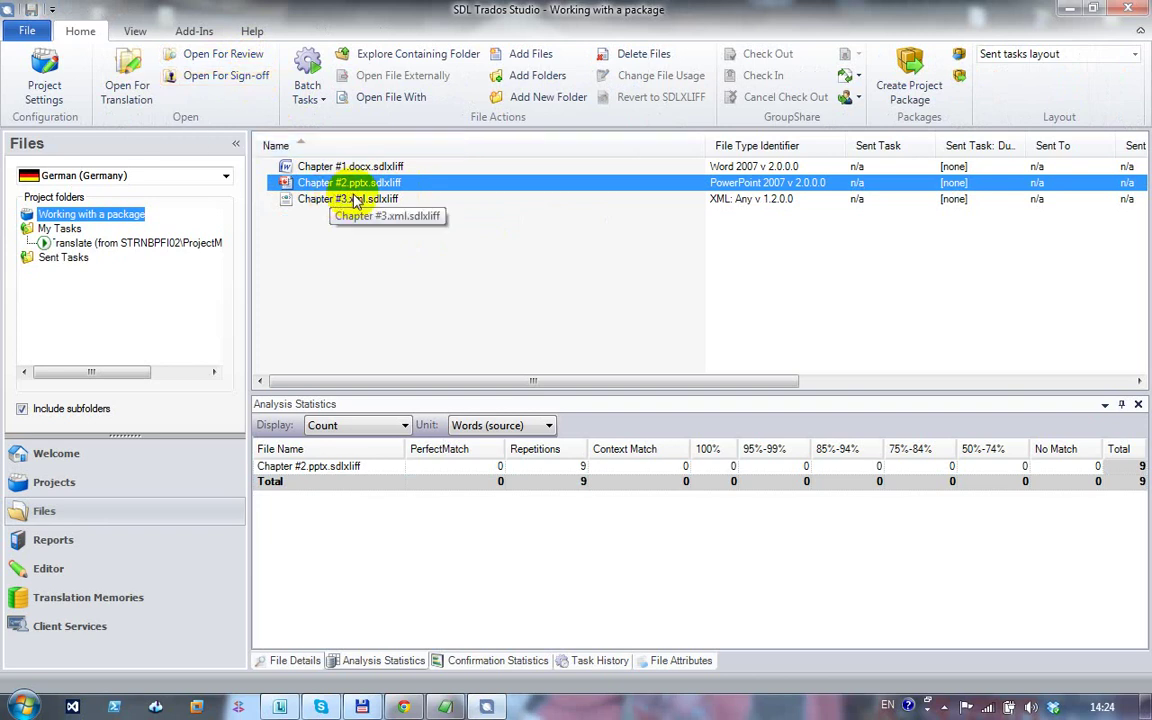
left_click(40, 86)
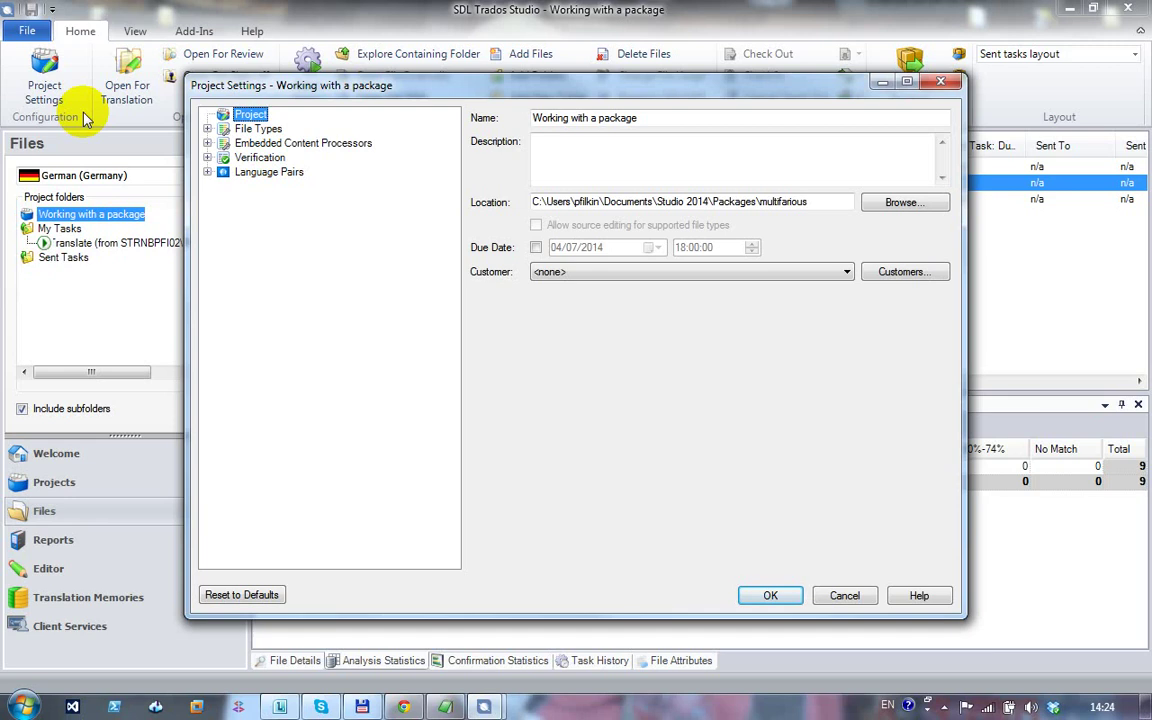
left_click(832, 593)
left_click(27, 28)
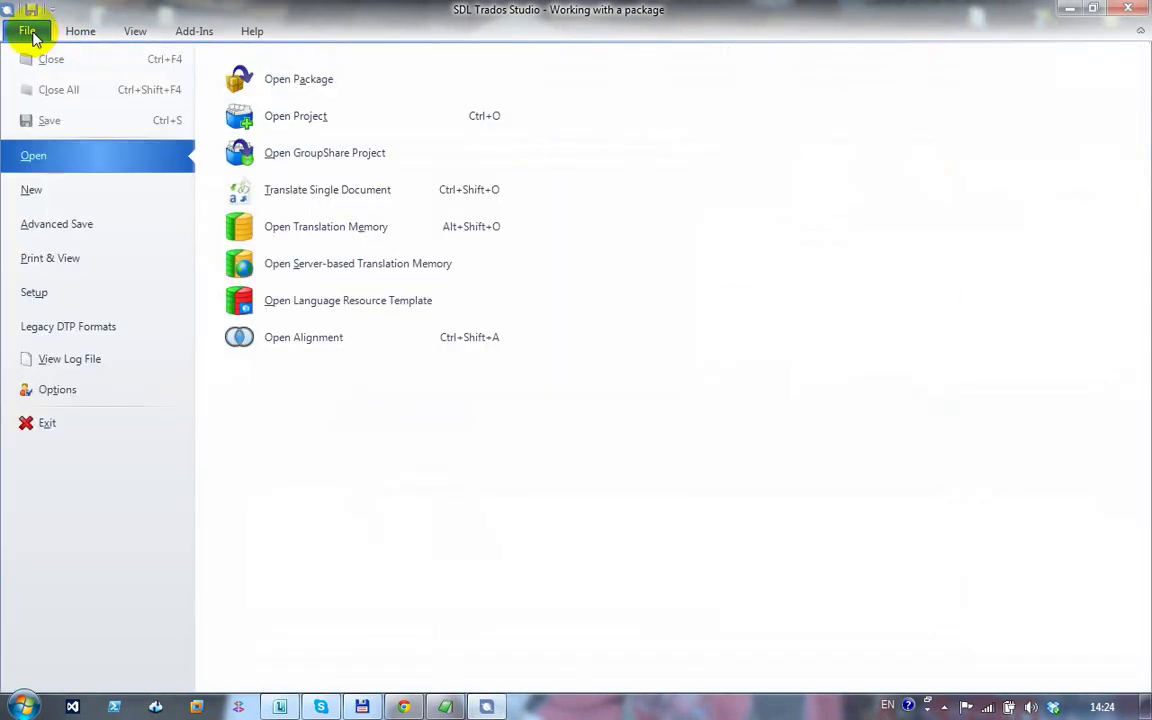
left_click(60, 390)
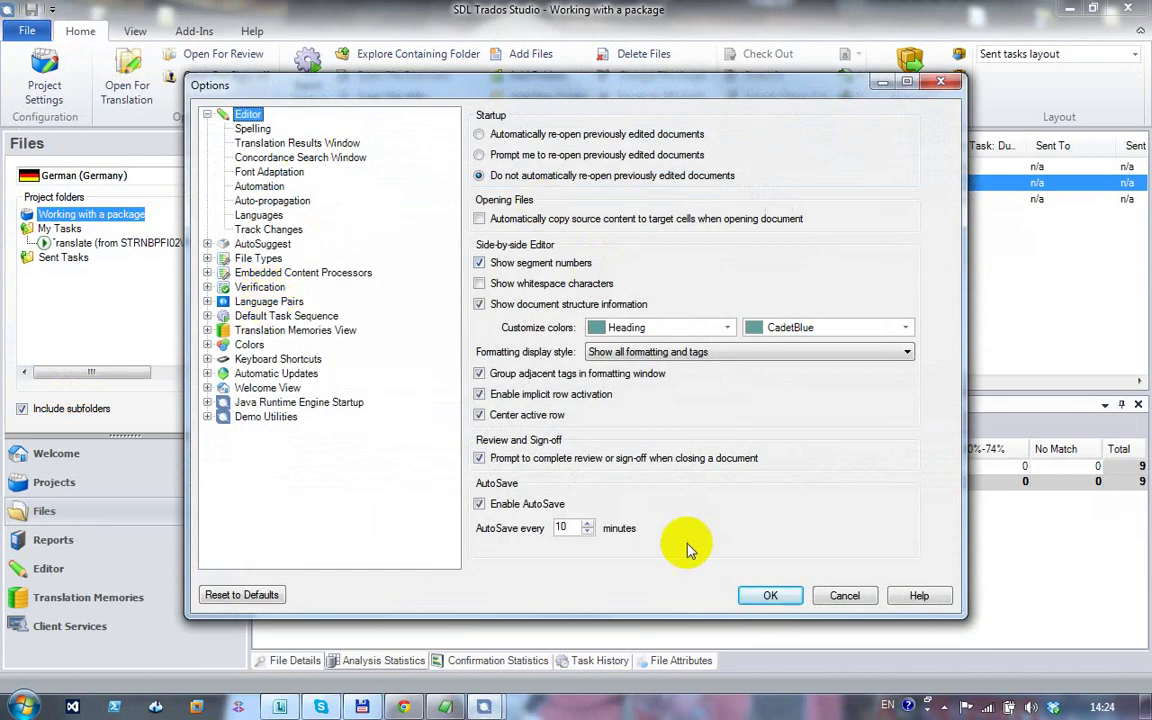
left_click(844, 596)
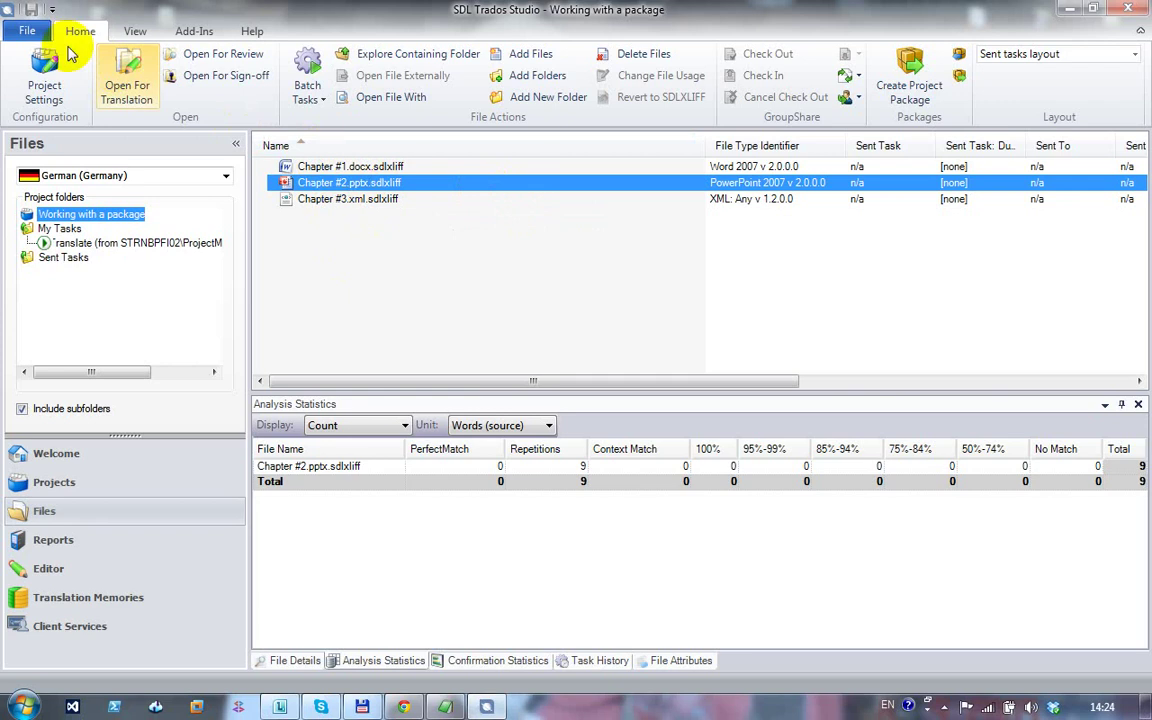
Open the project's Translation Memory and Automated Translation settings for all language pairs
left_click(45, 72)
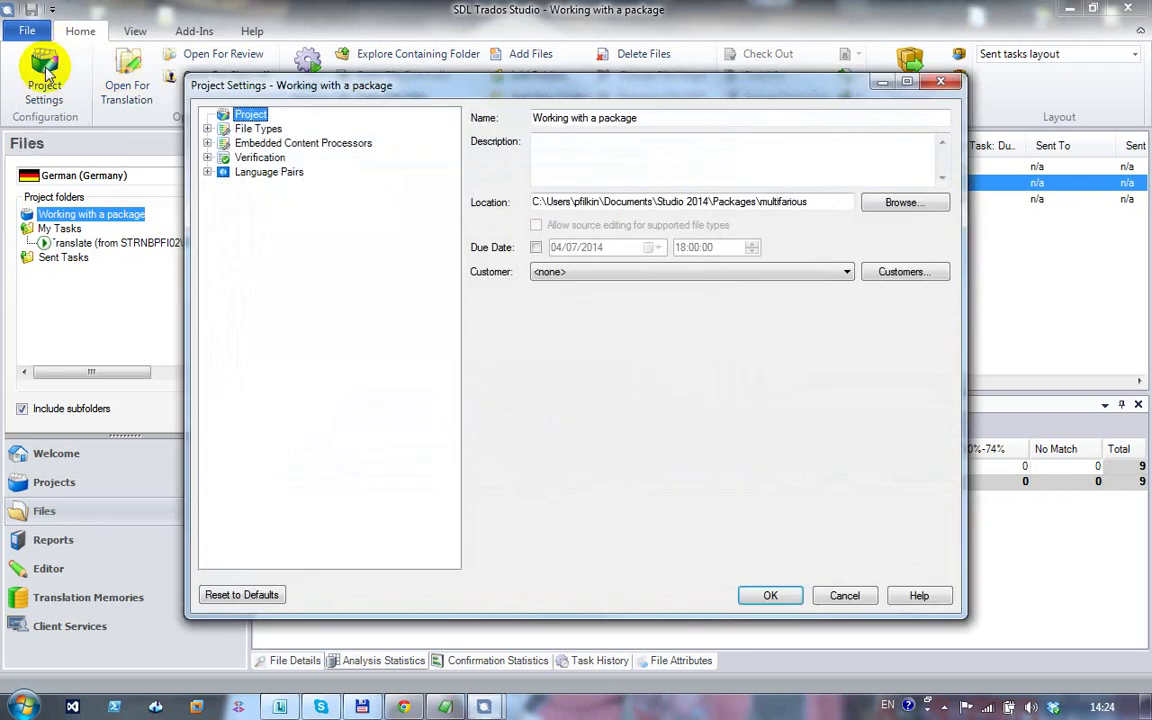
left_click(208, 173)
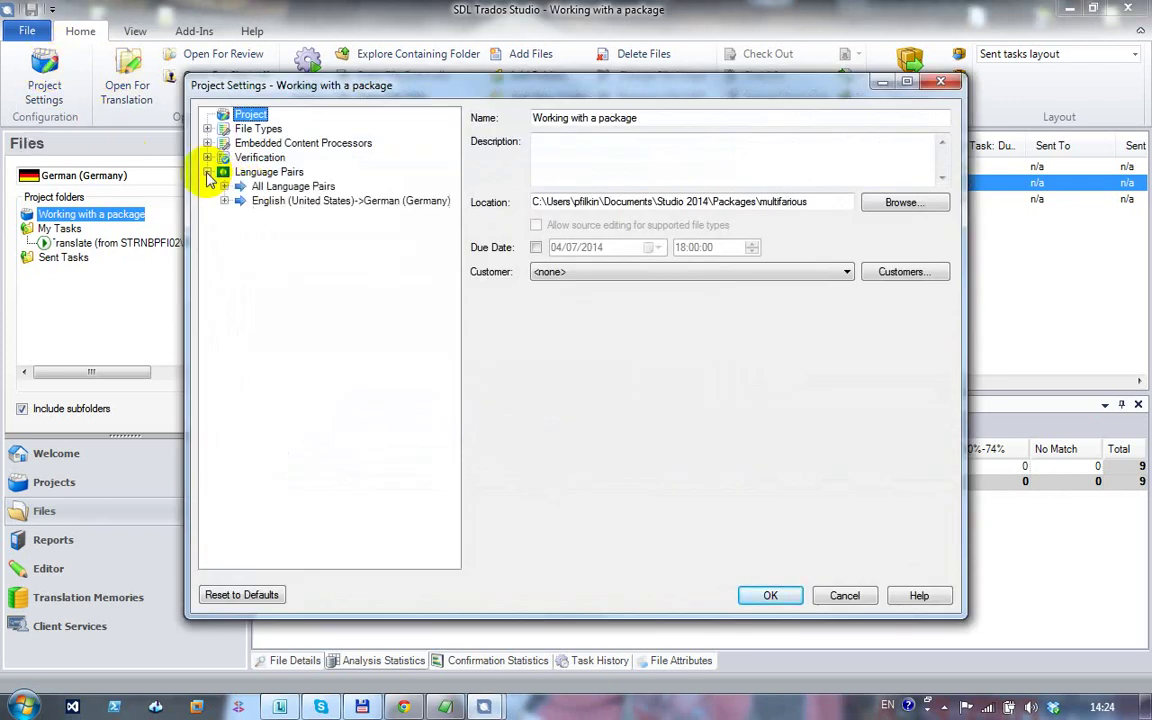
double_click(258, 200)
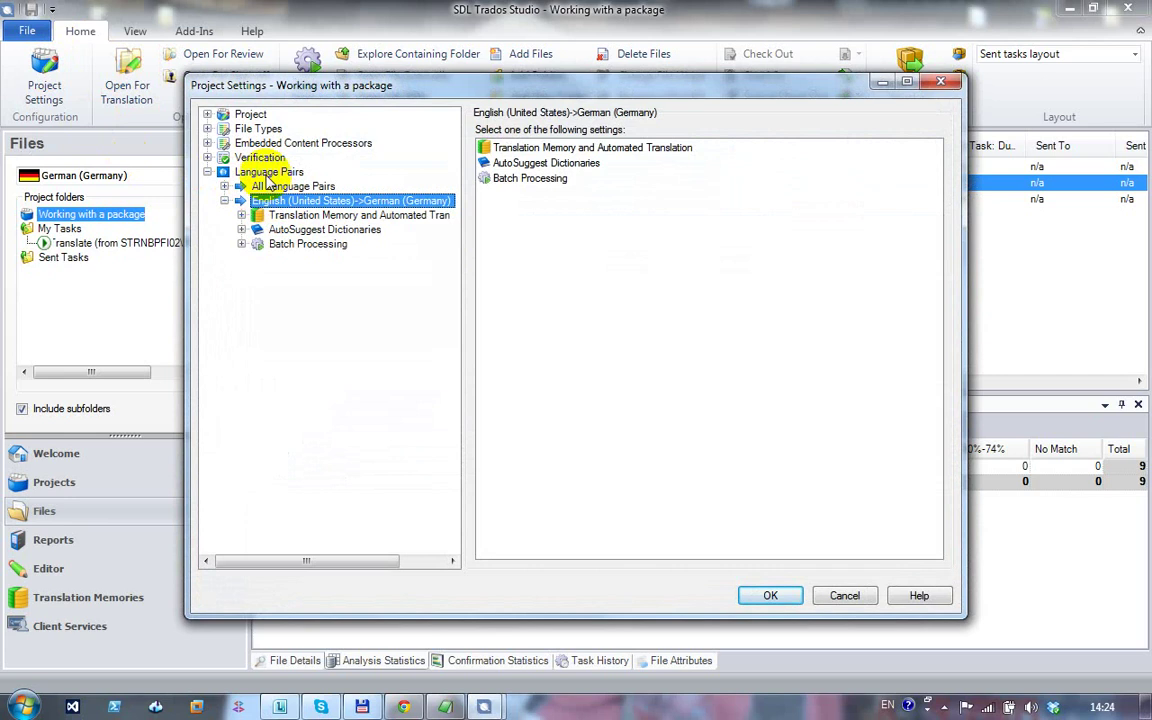
double_click(268, 188)
double_click(280, 201)
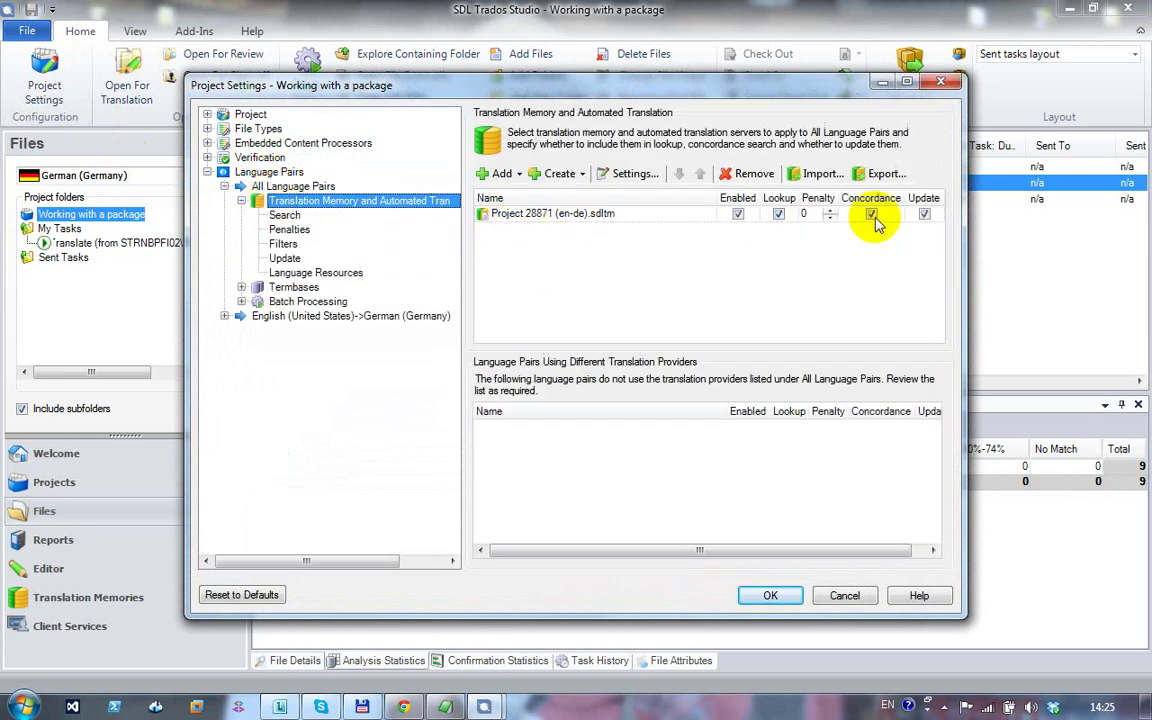
mouse_move(538, 228)
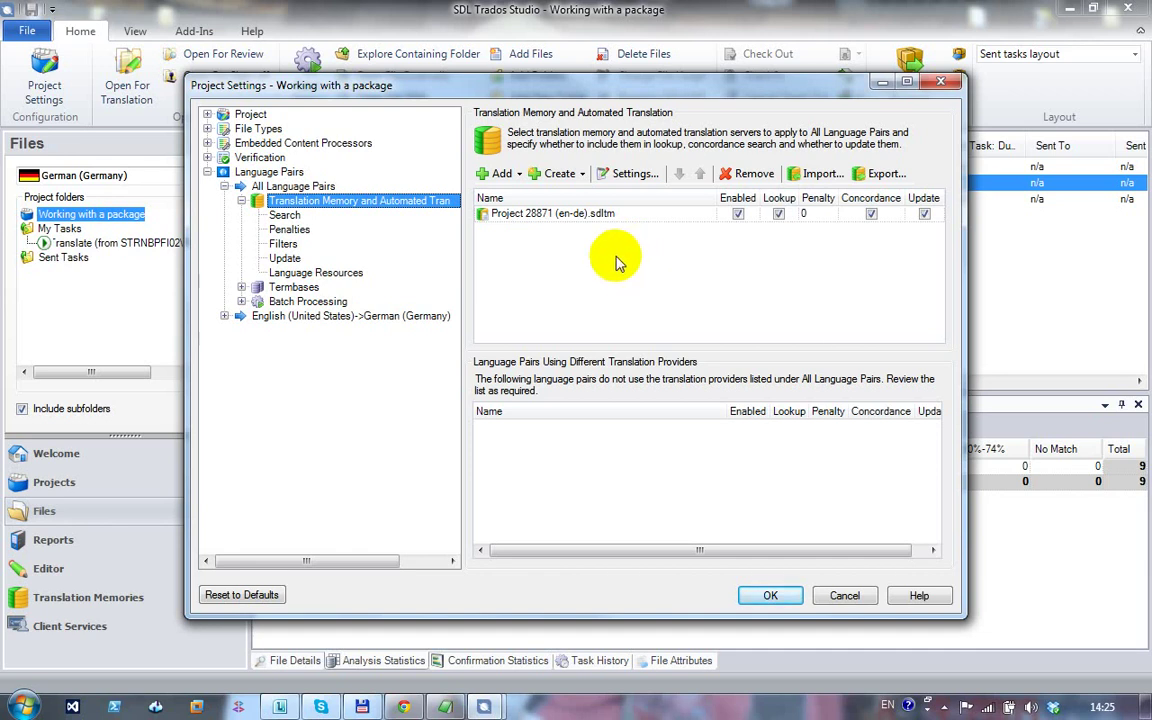
Add the file-based translation memory My TM.sdltm for all language pairs and enable Update for it, keeping Update on for the project memory
left_click(506, 176)
left_click(530, 194)
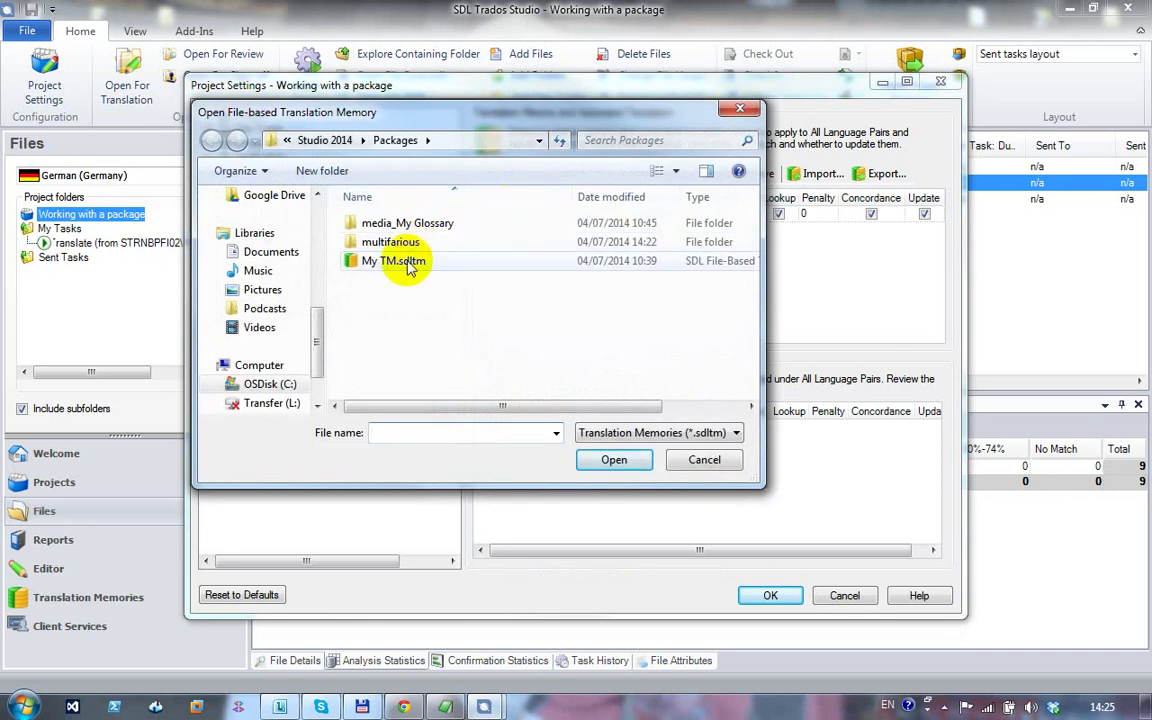
left_click(393, 260)
left_click(614, 460)
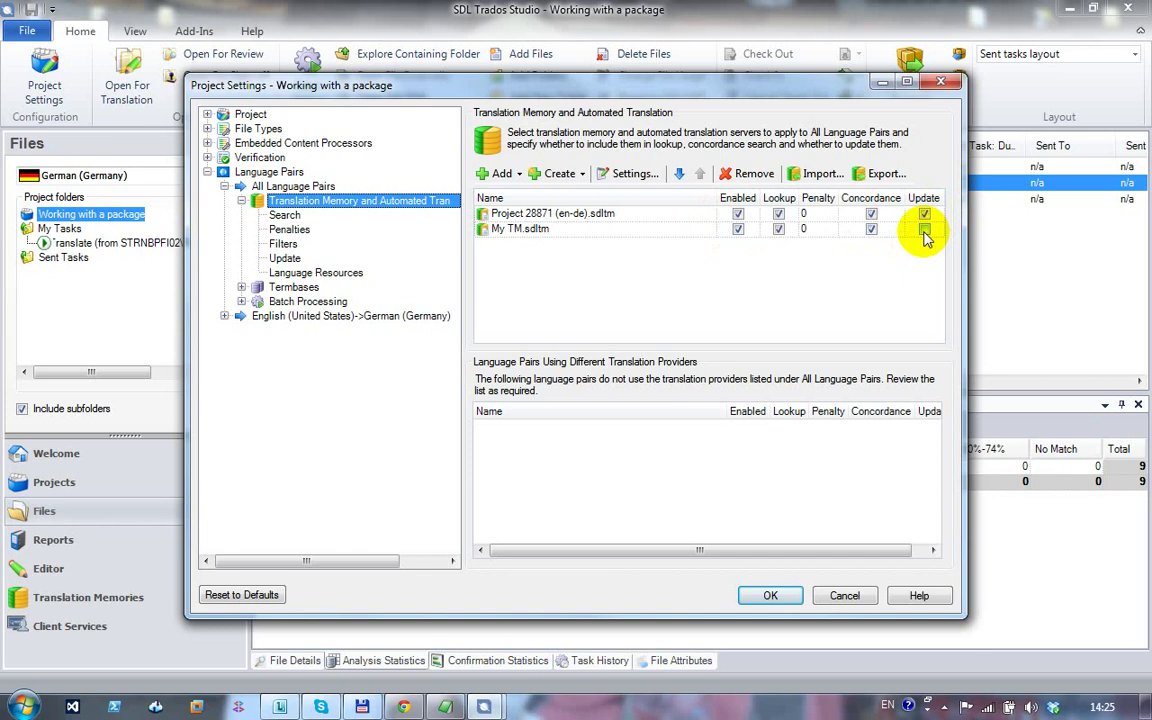
left_click(924, 231)
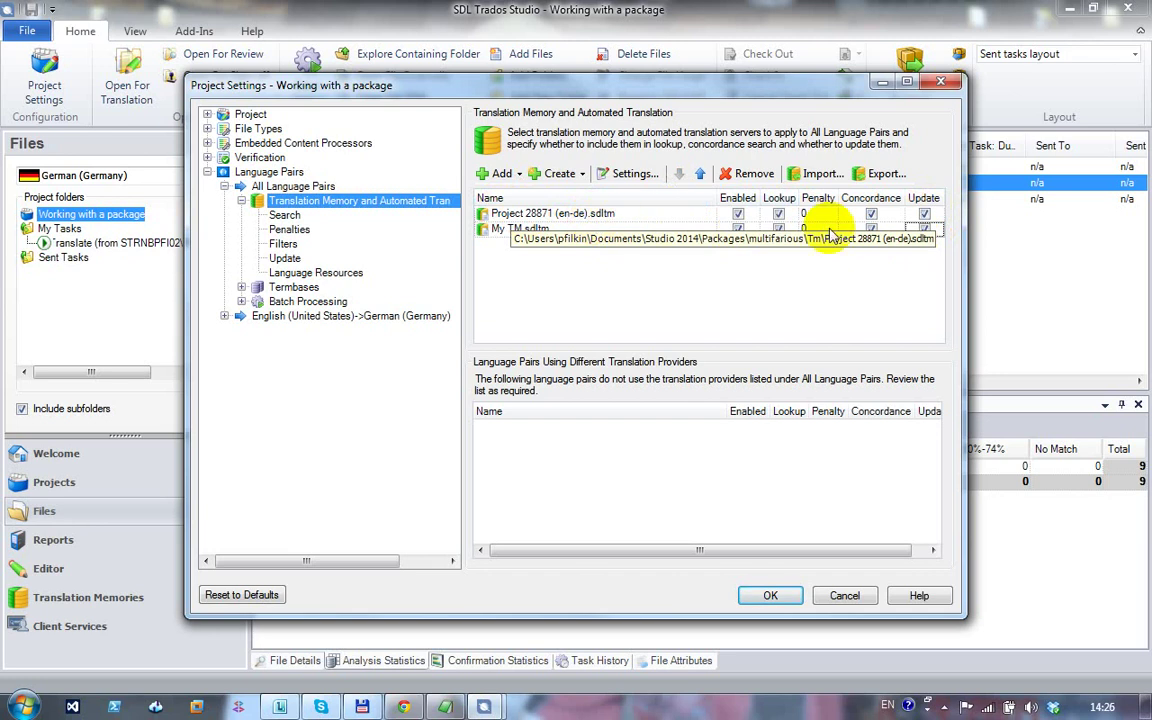
left_click(922, 216)
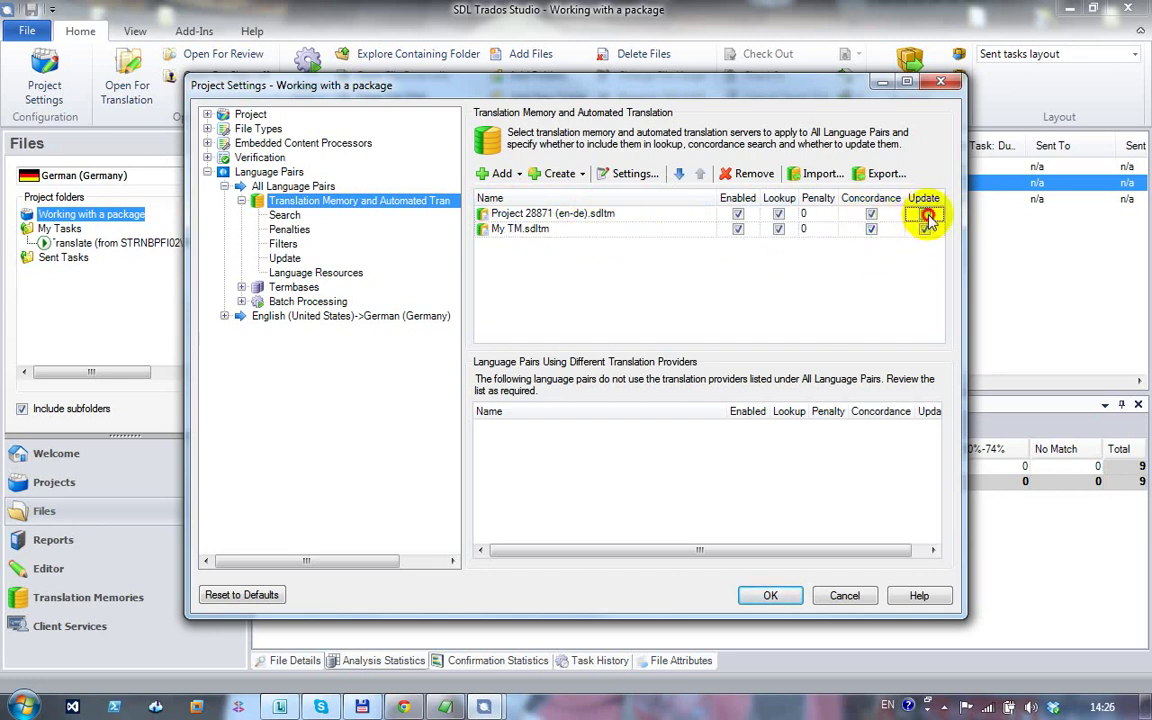
left_click(922, 214)
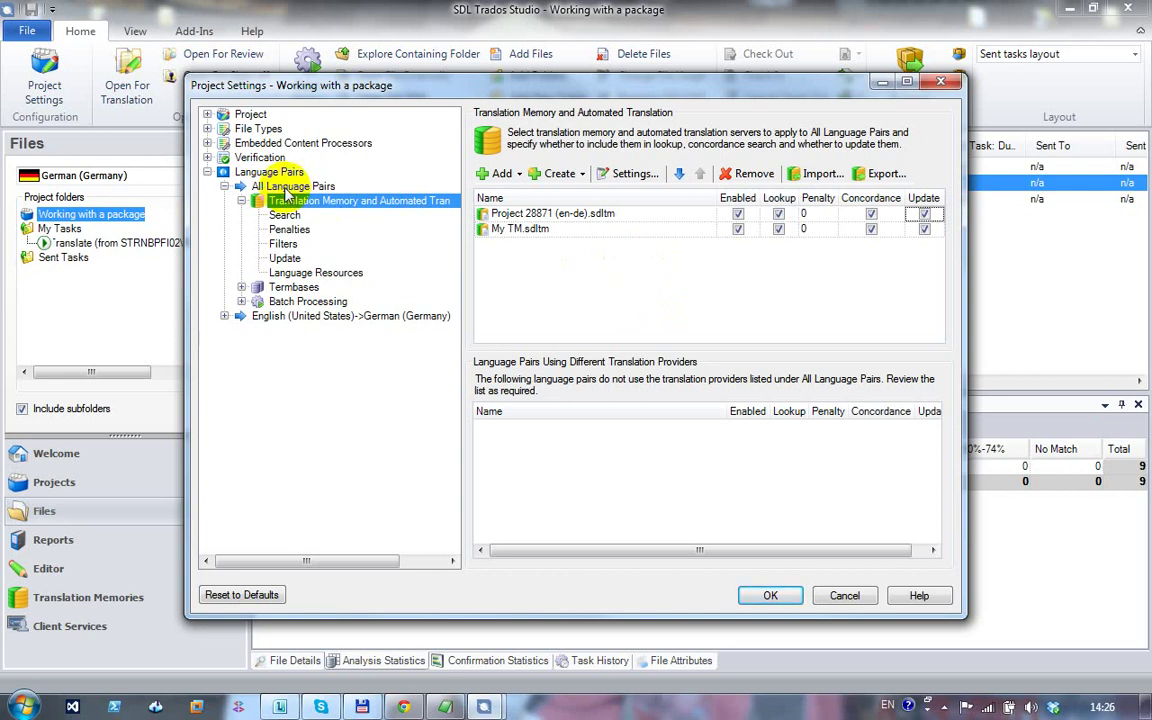
Add the file-based termbase My Glossary.sdltb to the project's termbases for all language pairs
left_click(241, 287)
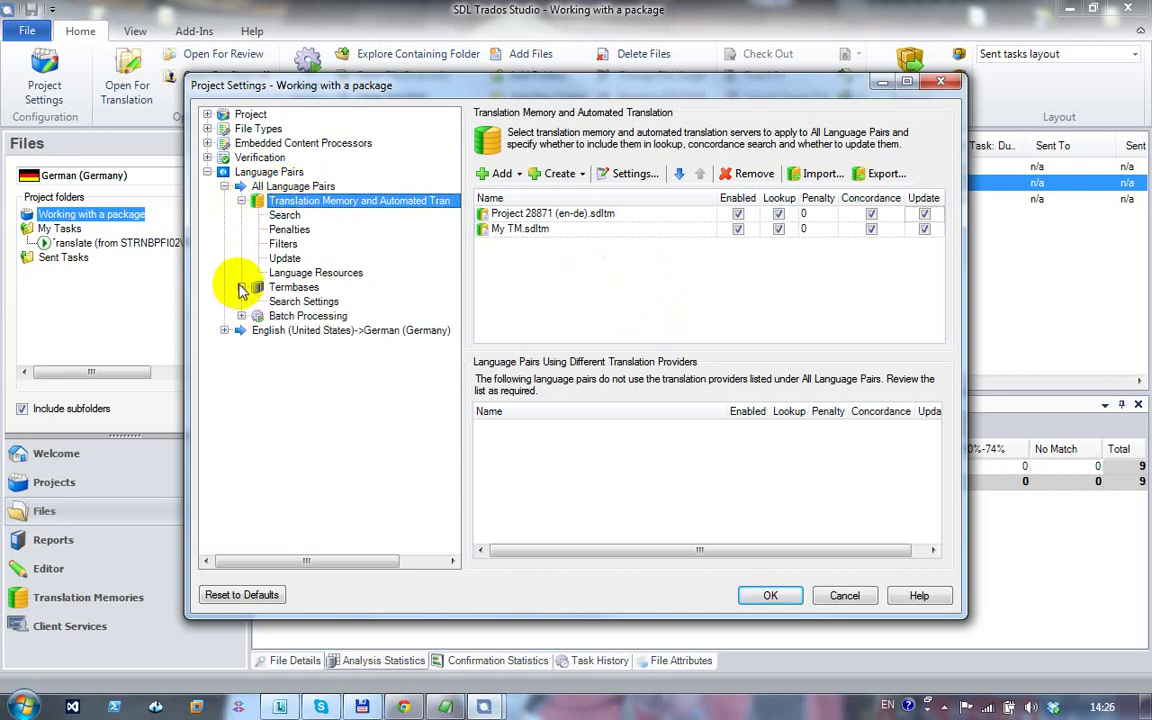
left_click(292, 288)
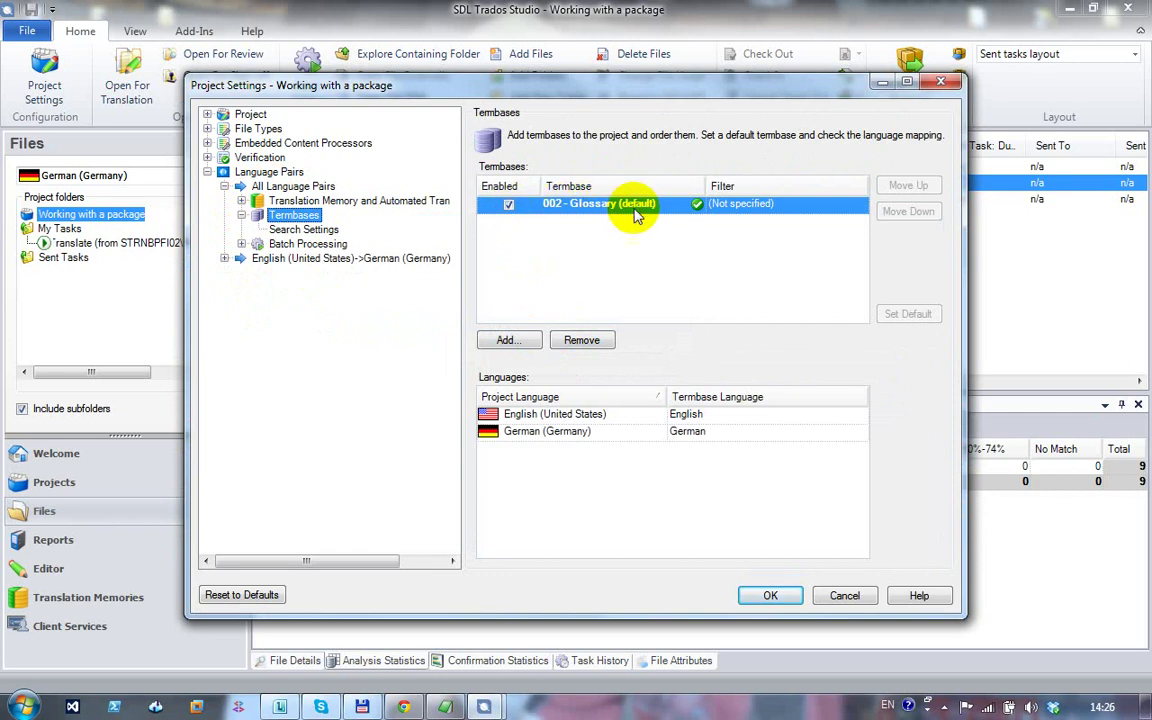
left_click(721, 208)
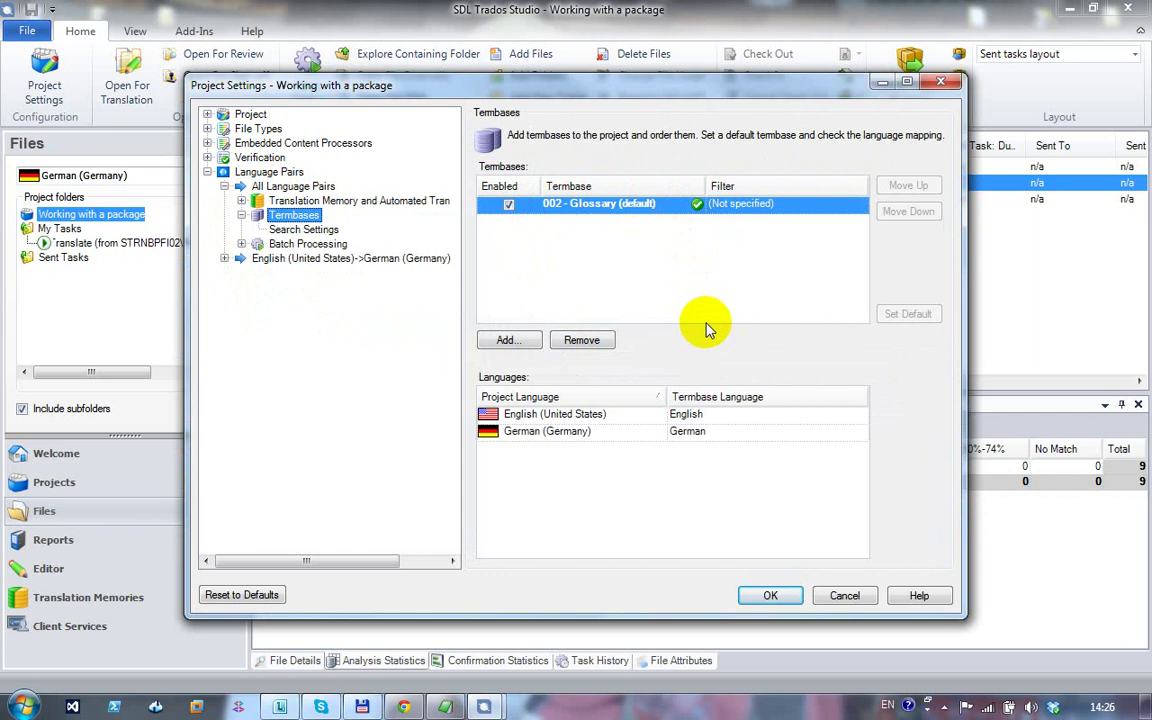
left_click(507, 340)
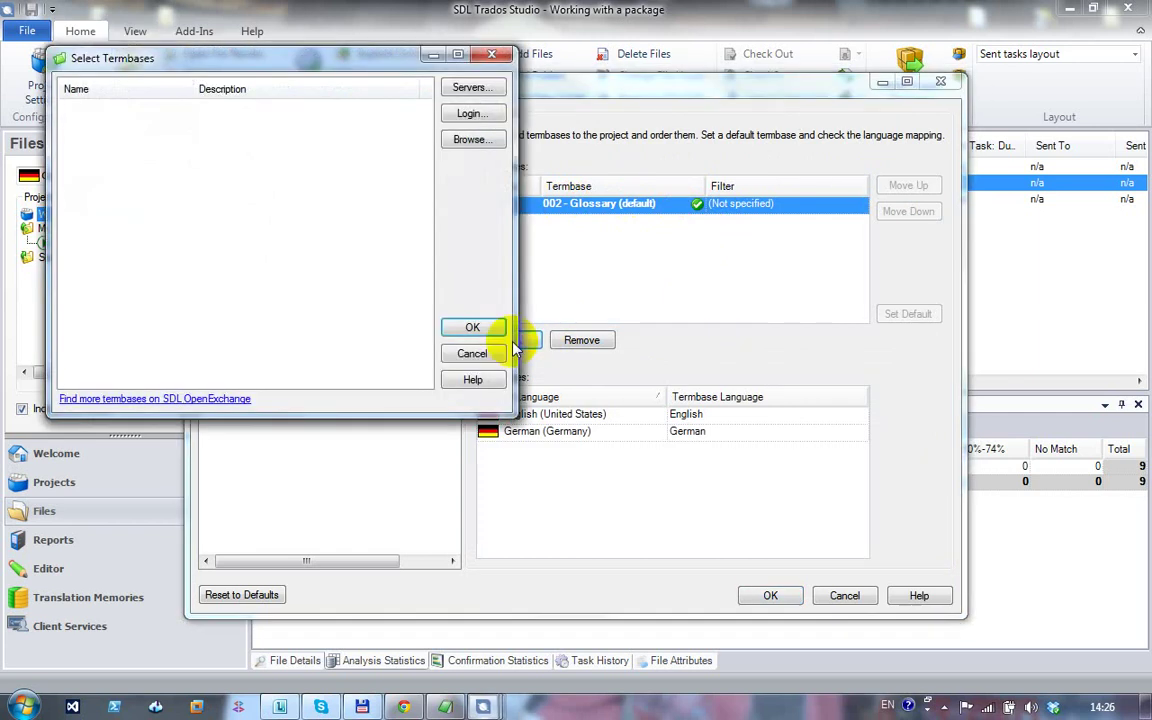
left_click(450, 141)
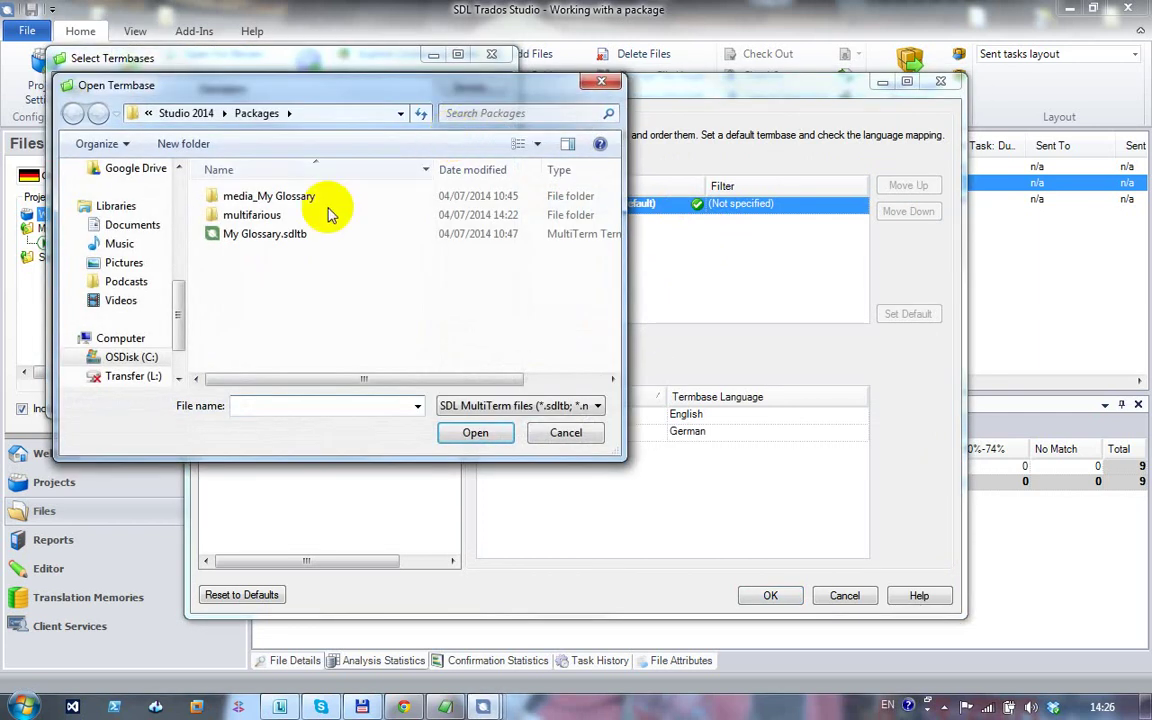
left_click(298, 236)
left_click(486, 434)
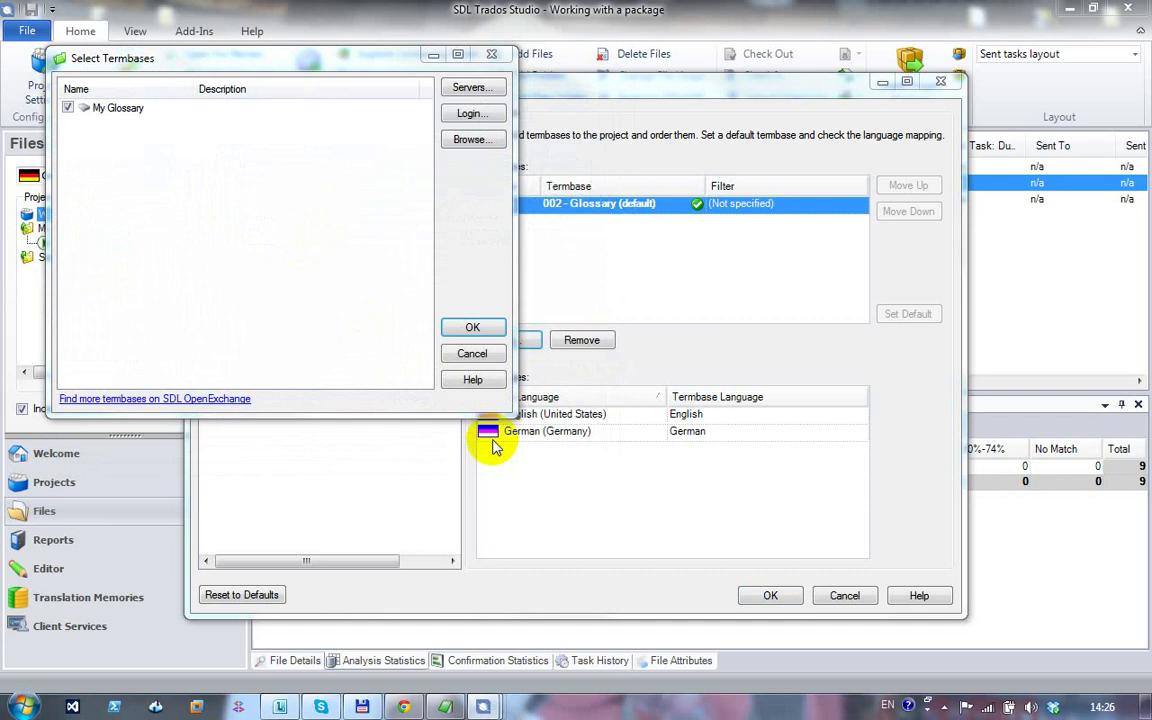
left_click(472, 328)
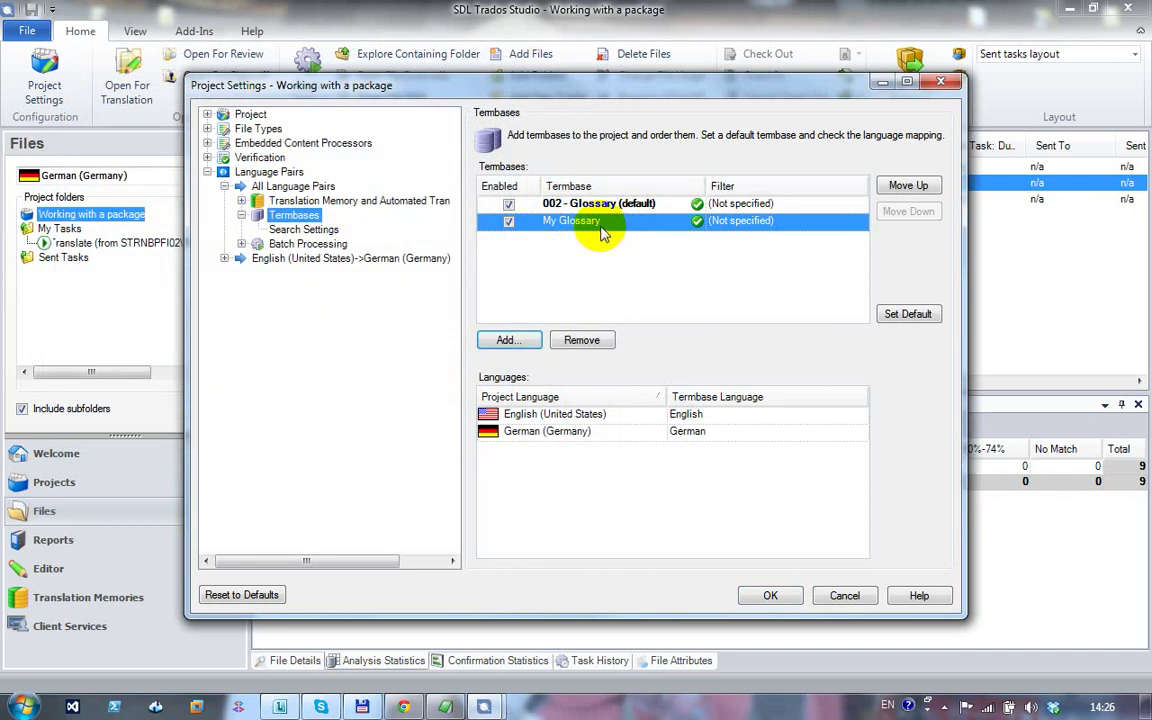
Set My Glossary as the default termbase, check its language mapping and save the project settings
left_click(900, 318)
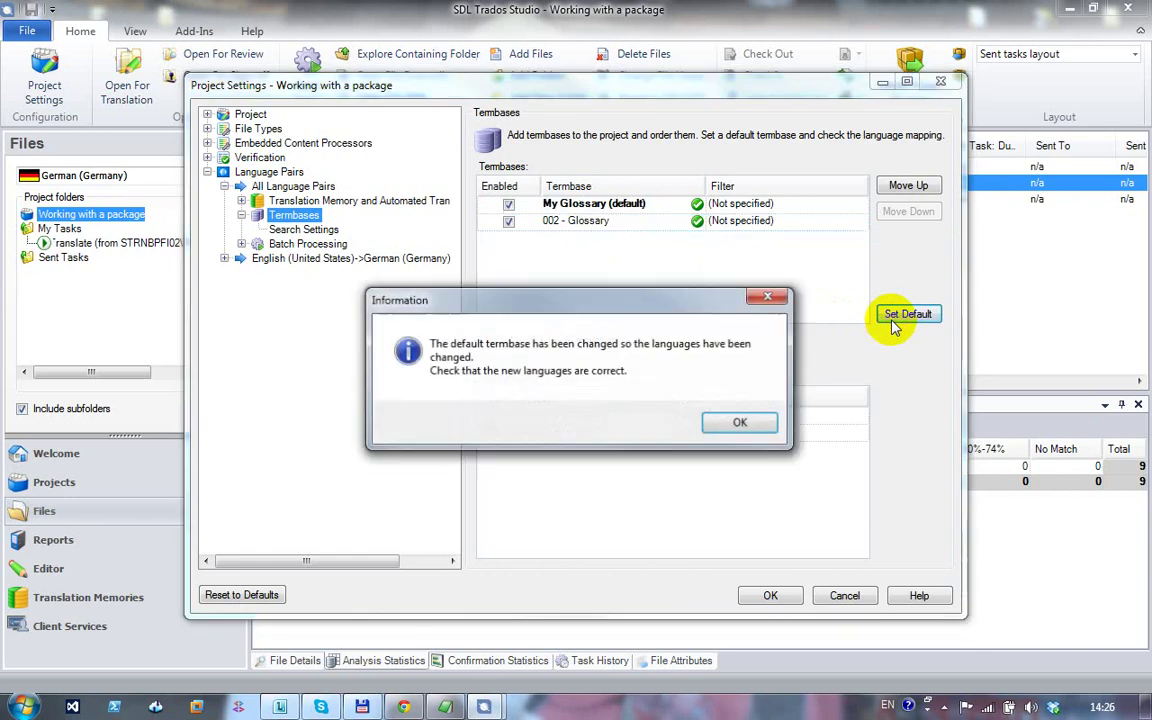
left_click(741, 423)
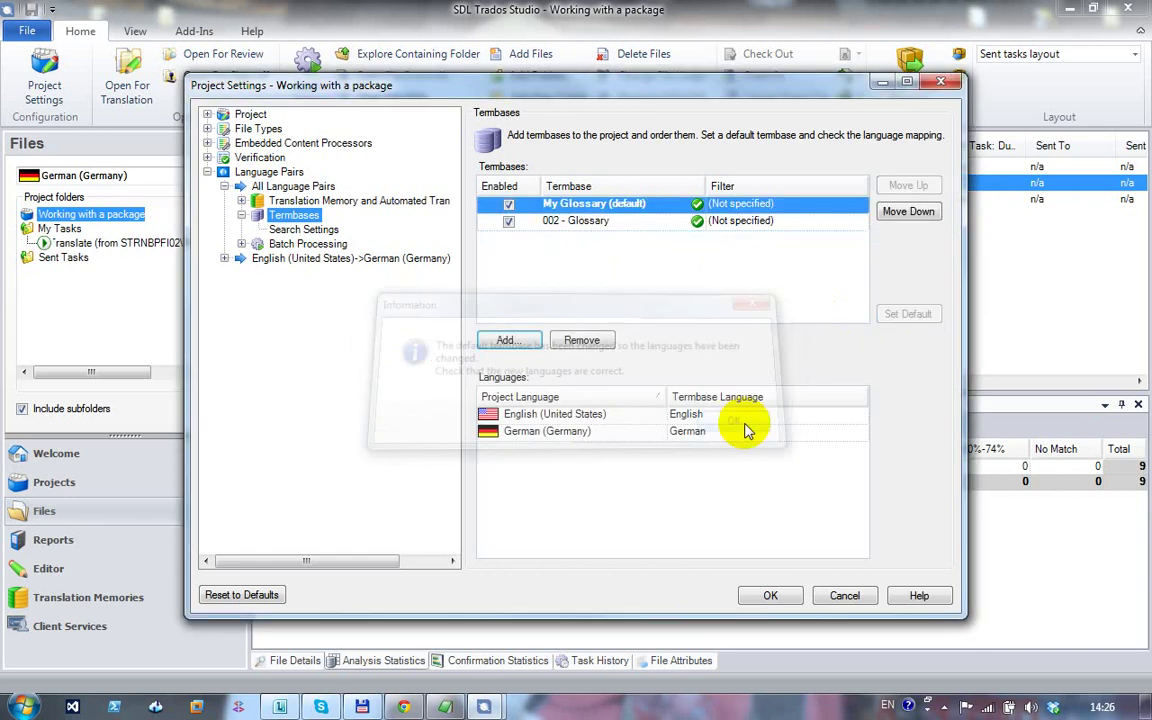
left_click(613, 222)
left_click(630, 207)
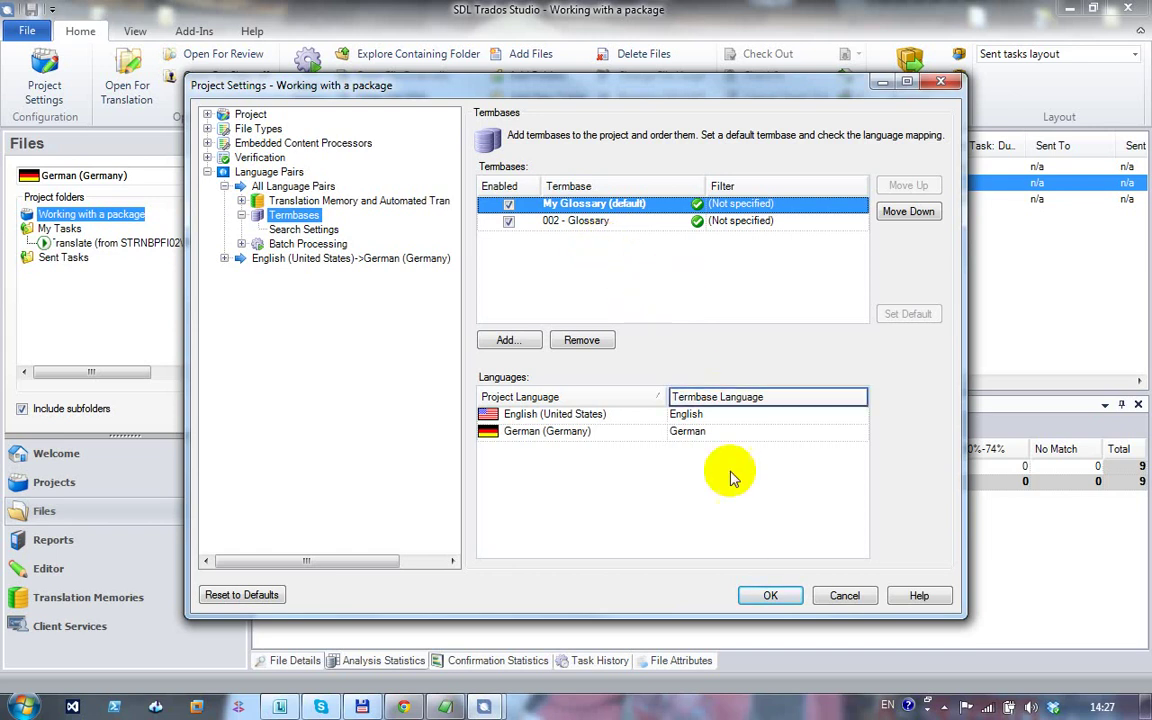
left_click(775, 596)
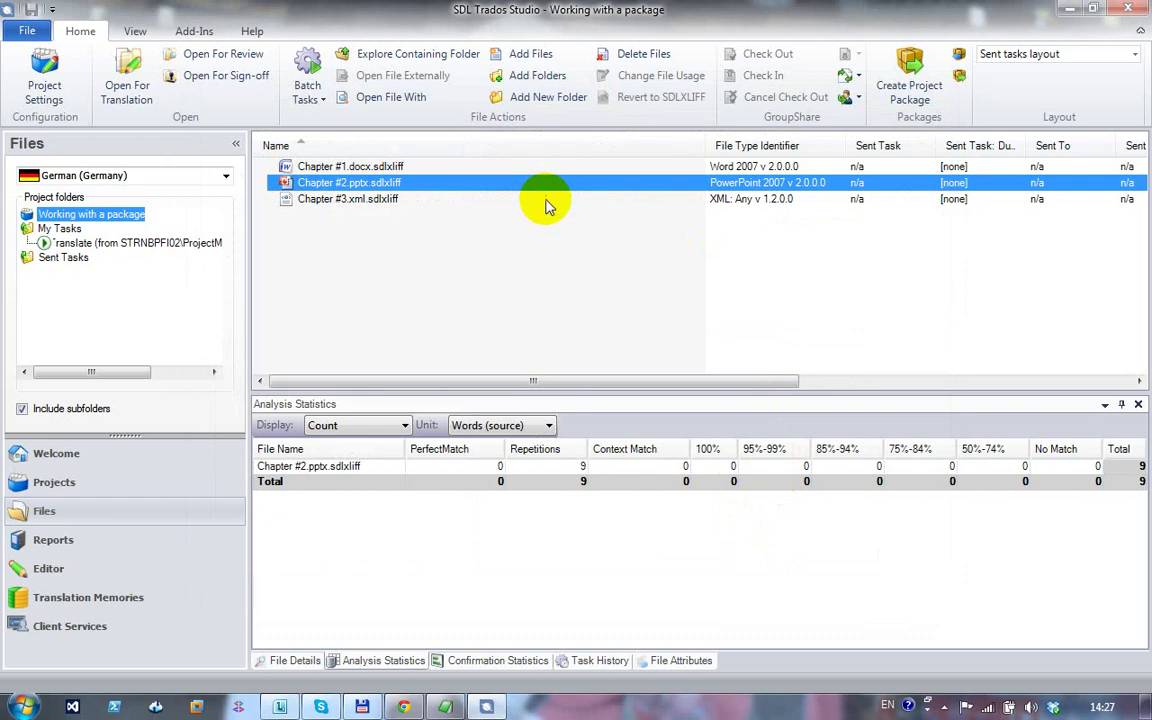
Add a project glossary named Working with a package Glossary for English (United States) to German (Germany), keeping the proposed description and location
left_click(56, 483)
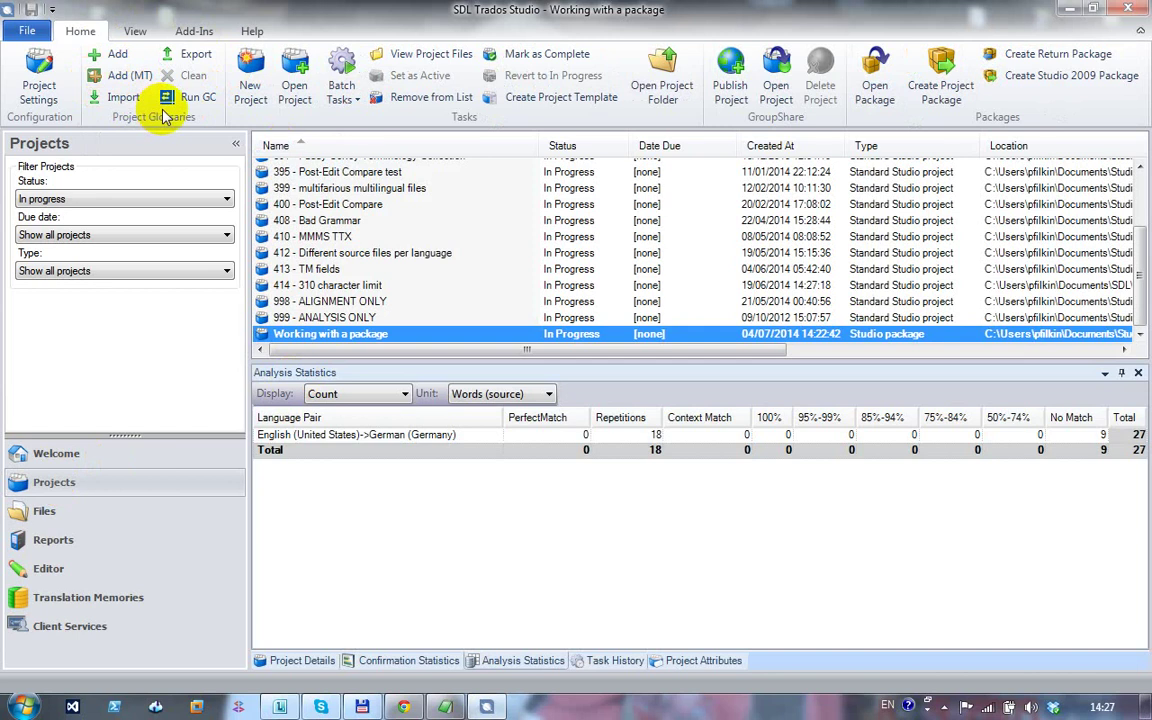
left_click(118, 55)
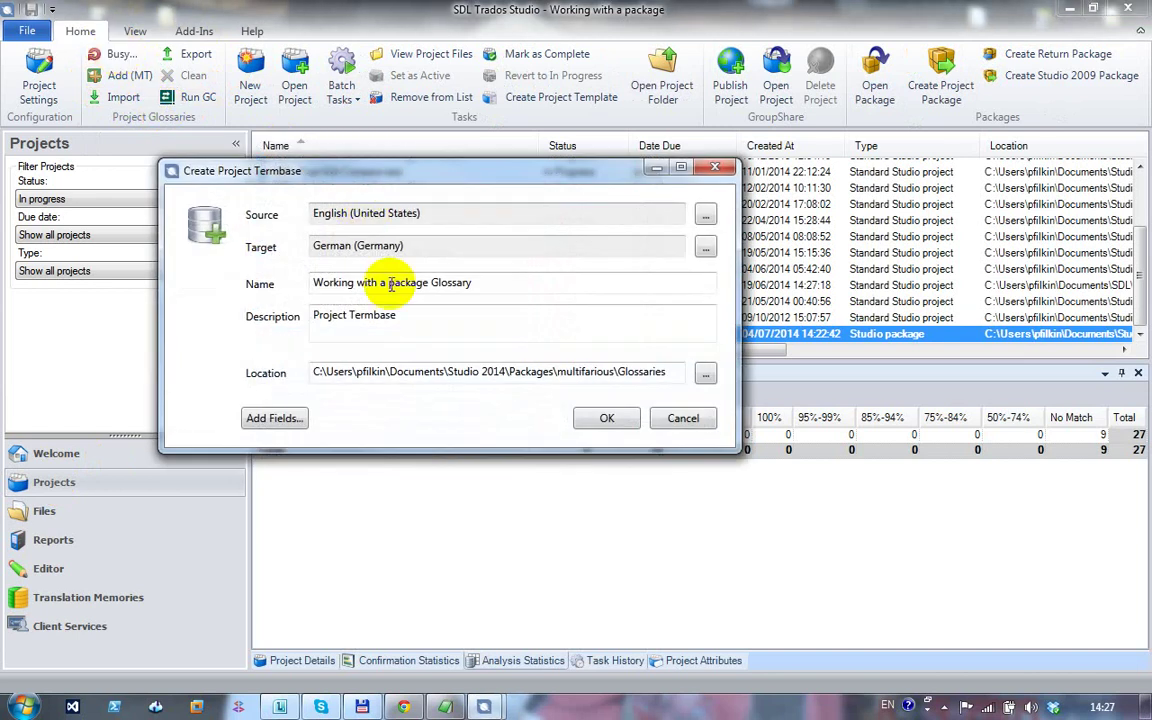
left_click(609, 417)
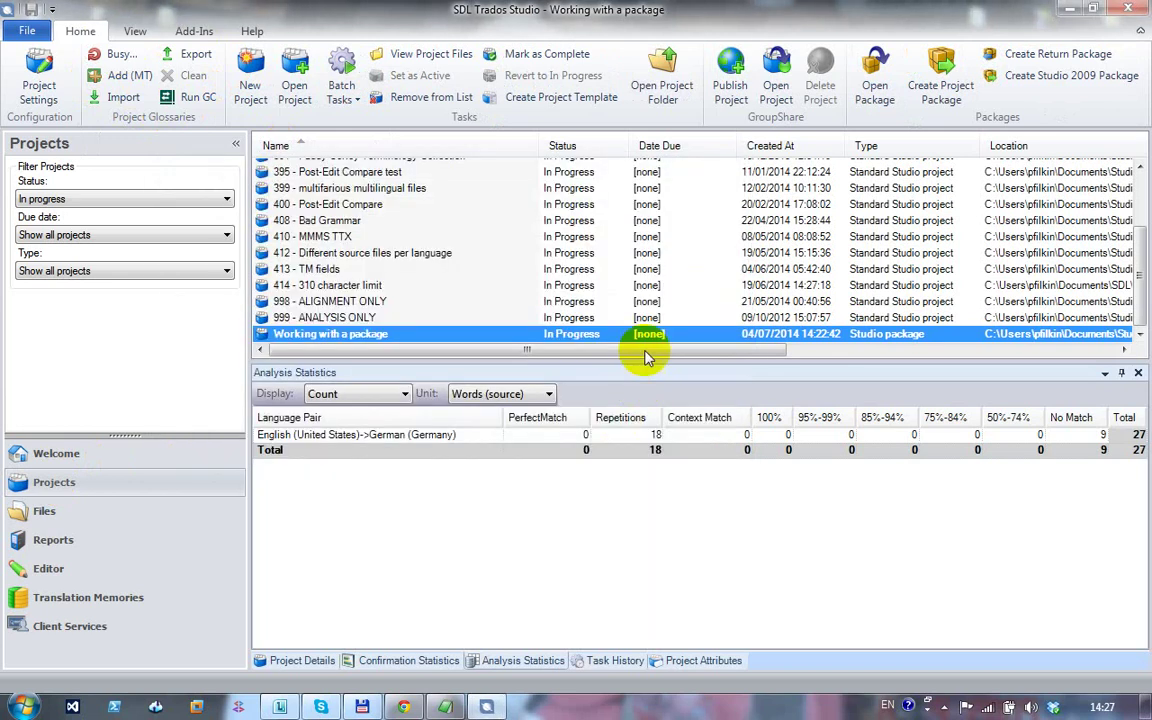
left_click(738, 437)
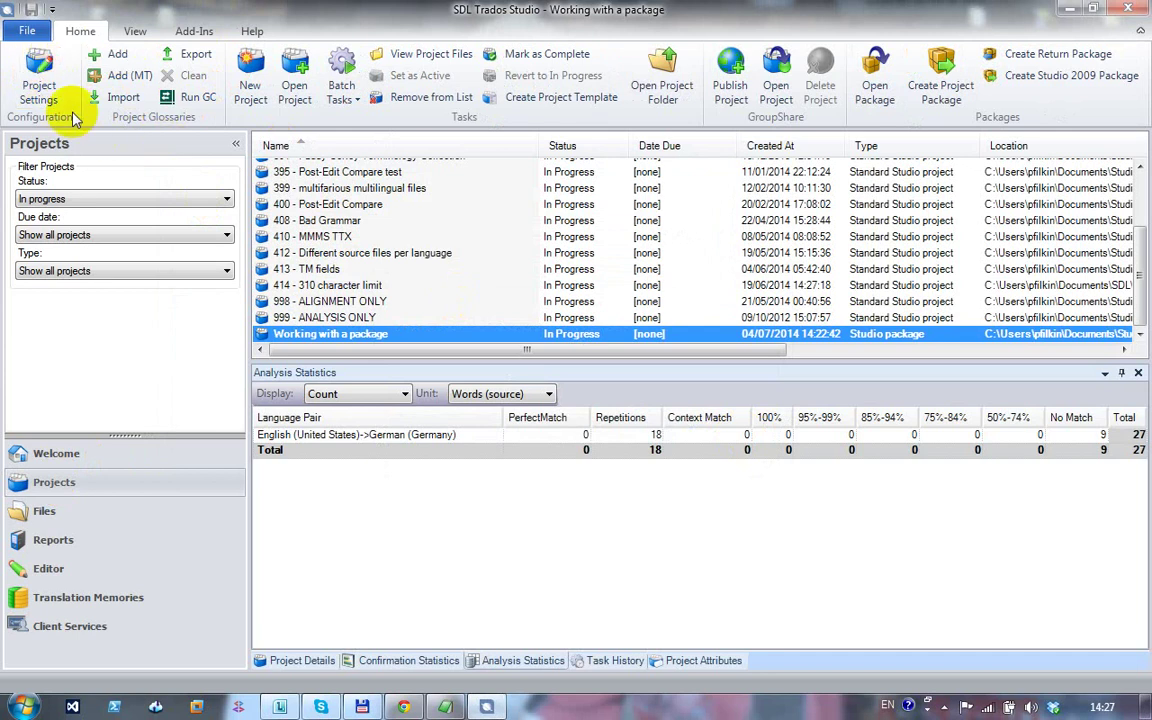
Make Working with a package Glossary the default termbase in the project settings and save them
left_click(41, 88)
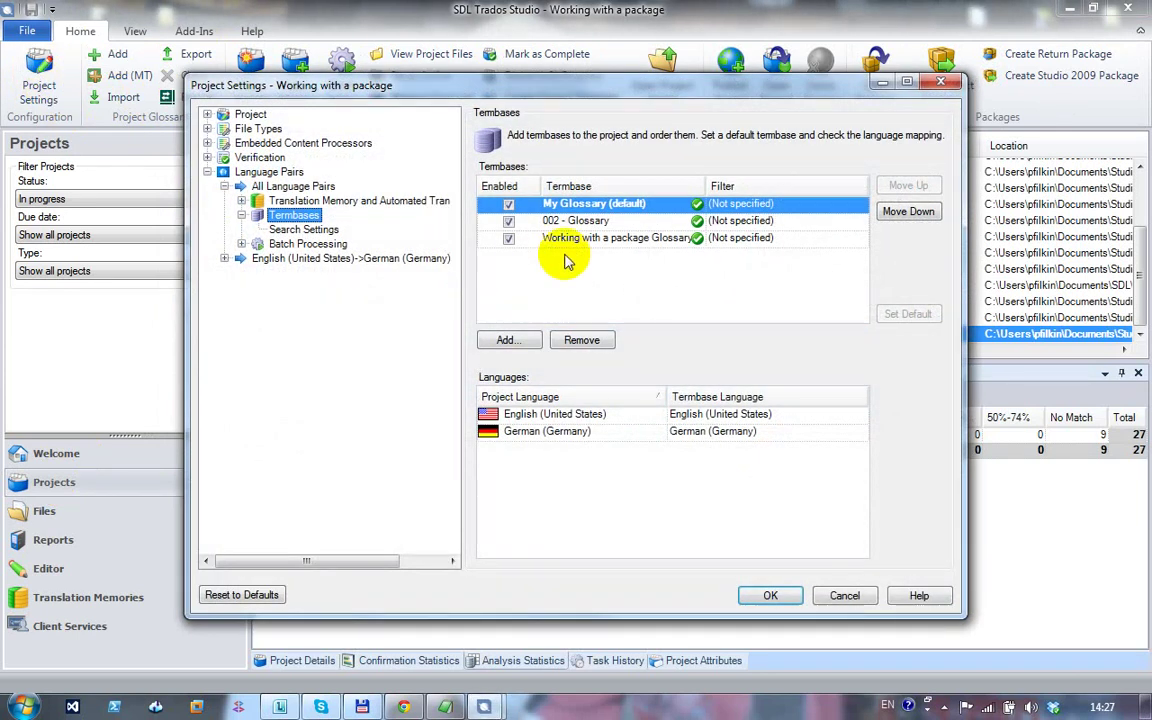
left_click(538, 238)
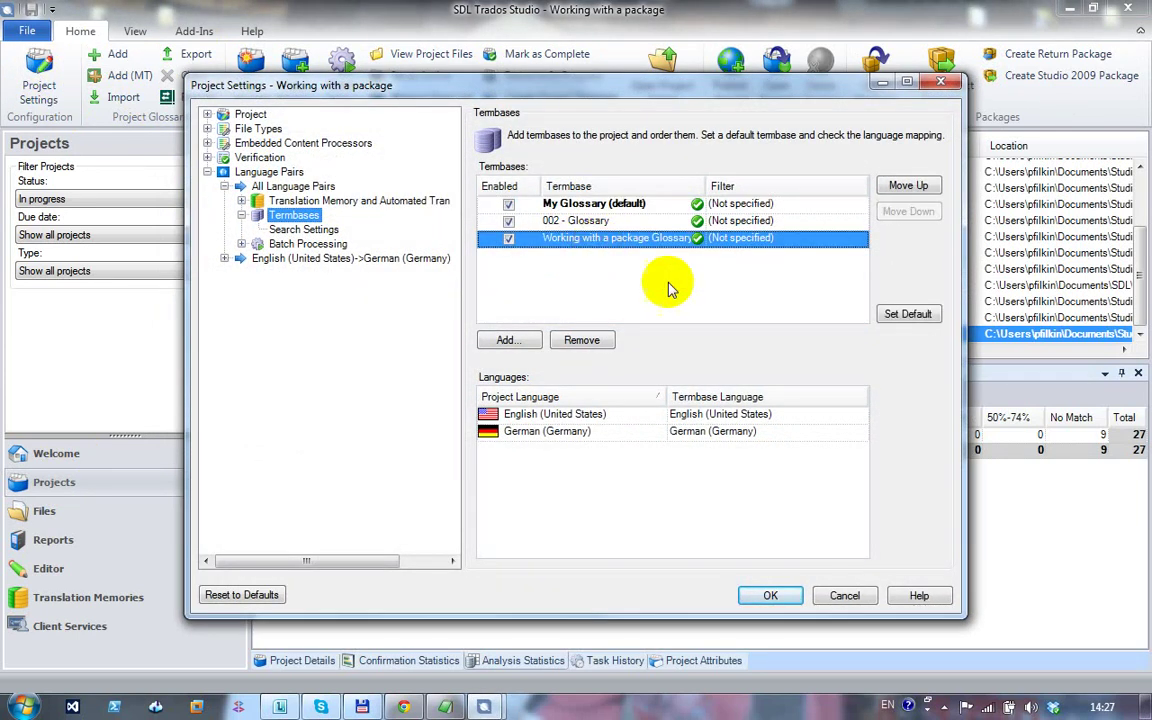
left_click(891, 316)
left_click(757, 421)
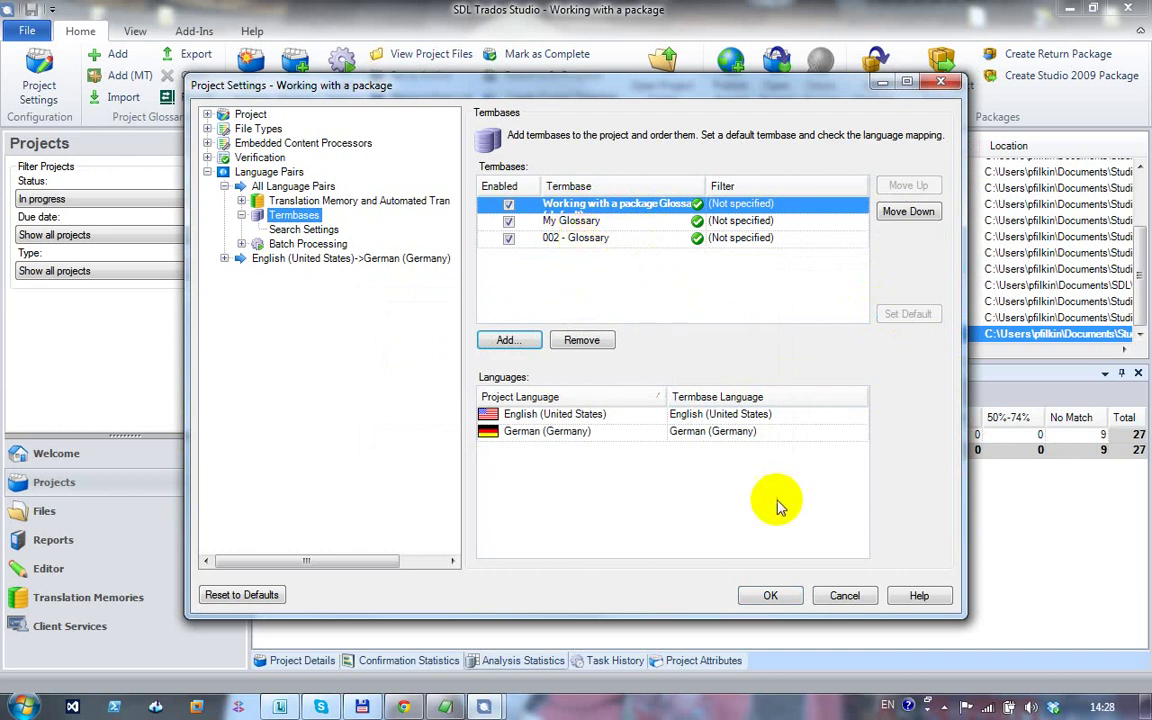
left_click(773, 596)
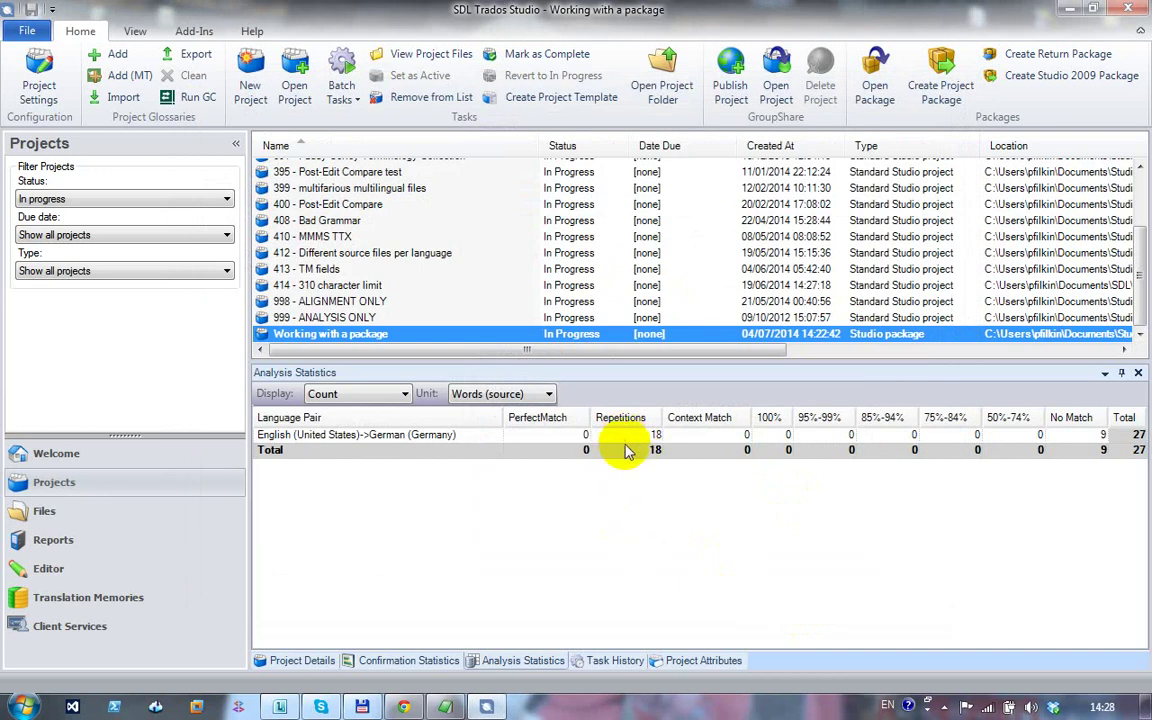
View the project's files, return to the project list and look at the commands available for Working with a package
double_click(505, 338)
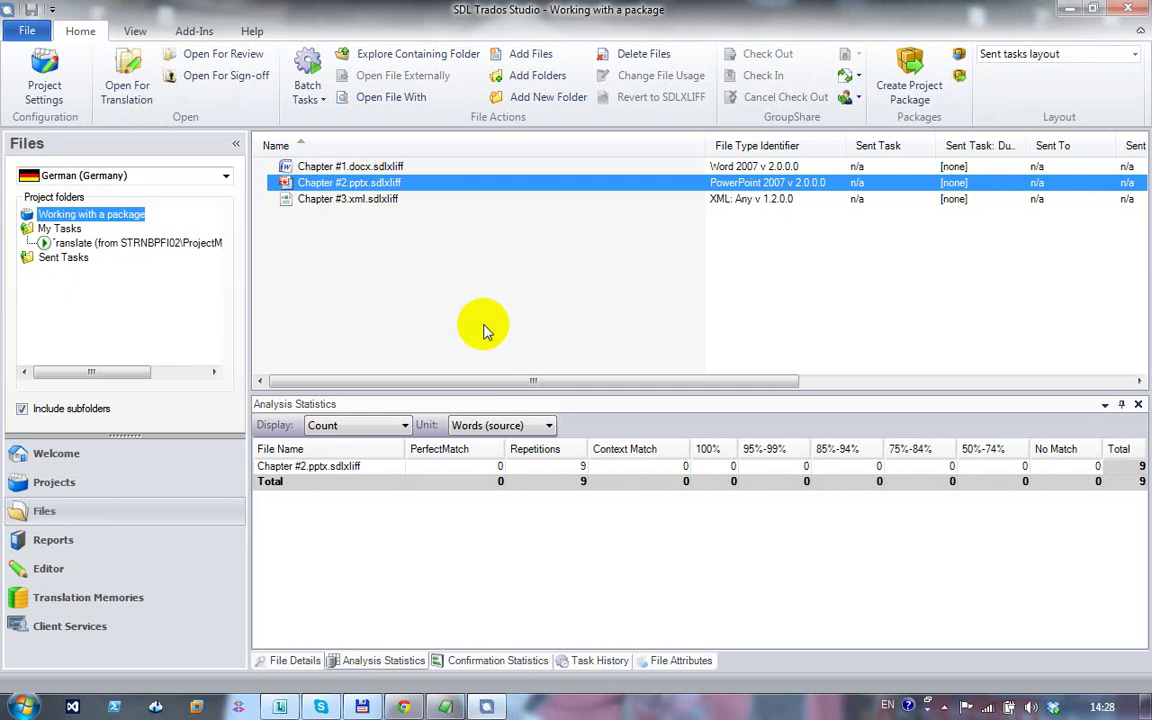
left_click(55, 484)
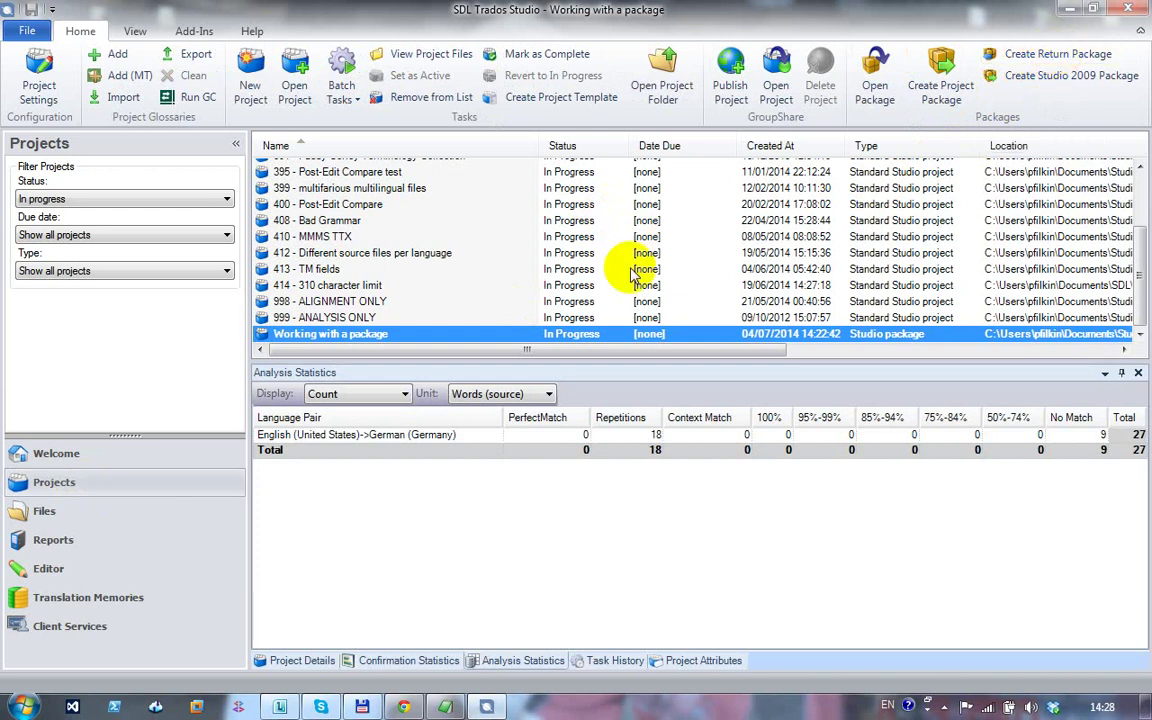
right_click(373, 339)
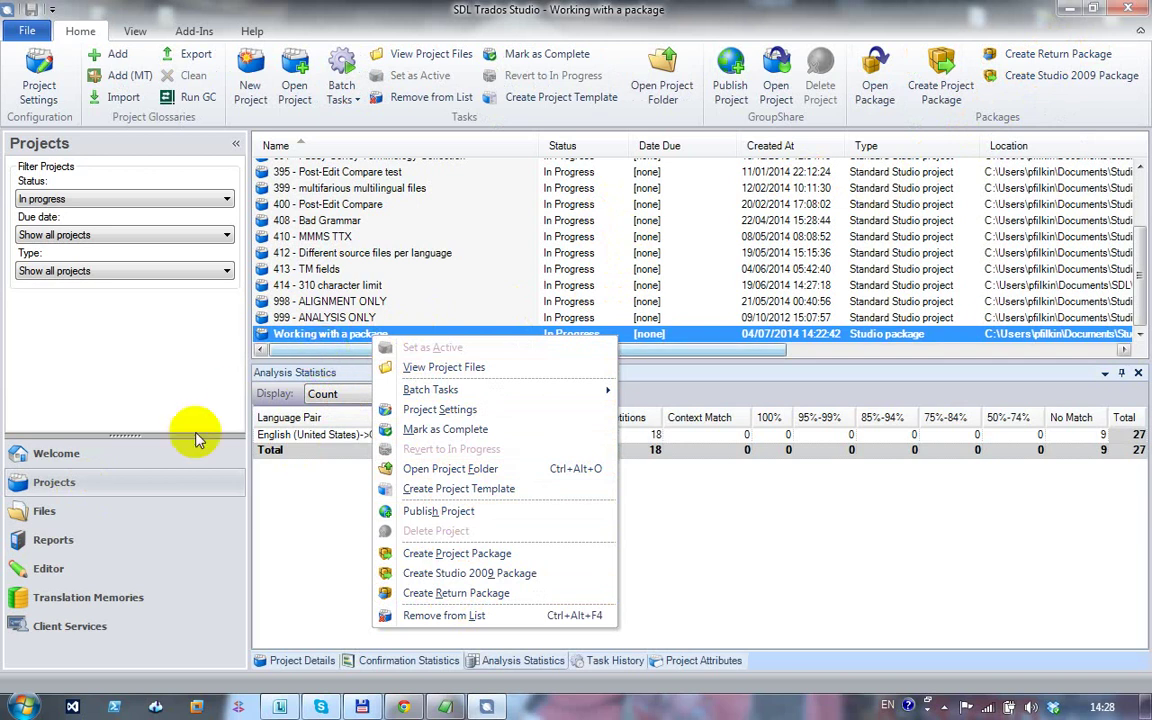
left_click(55, 515)
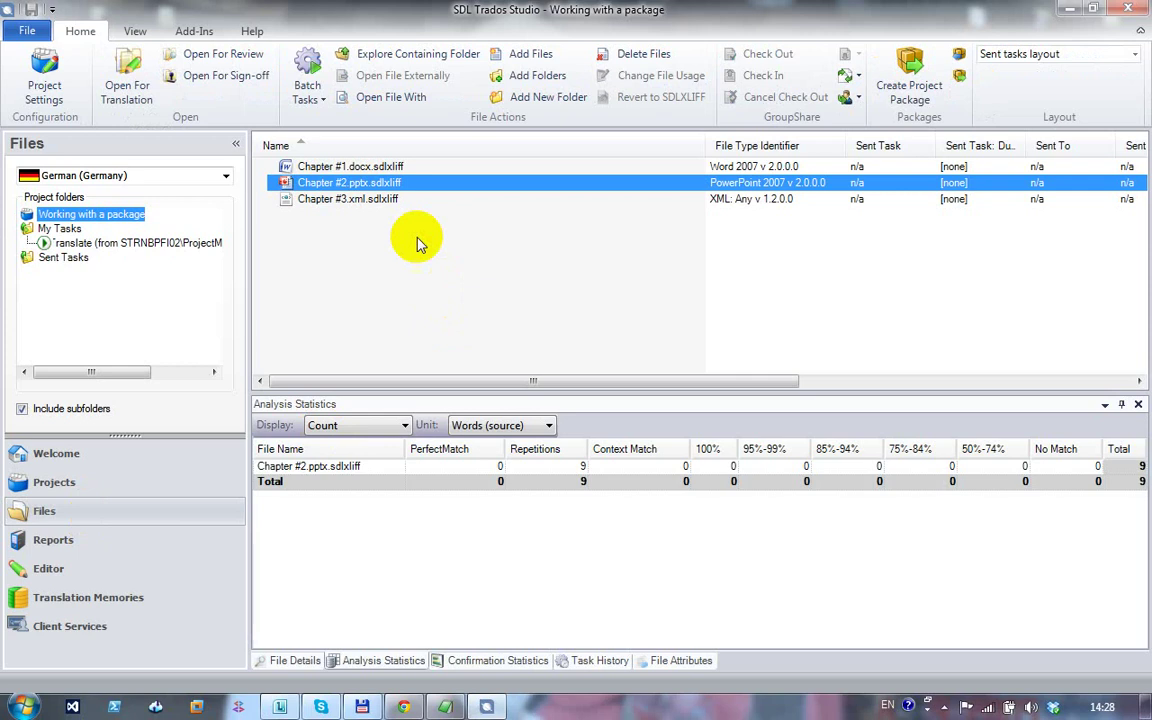
left_click(392, 168)
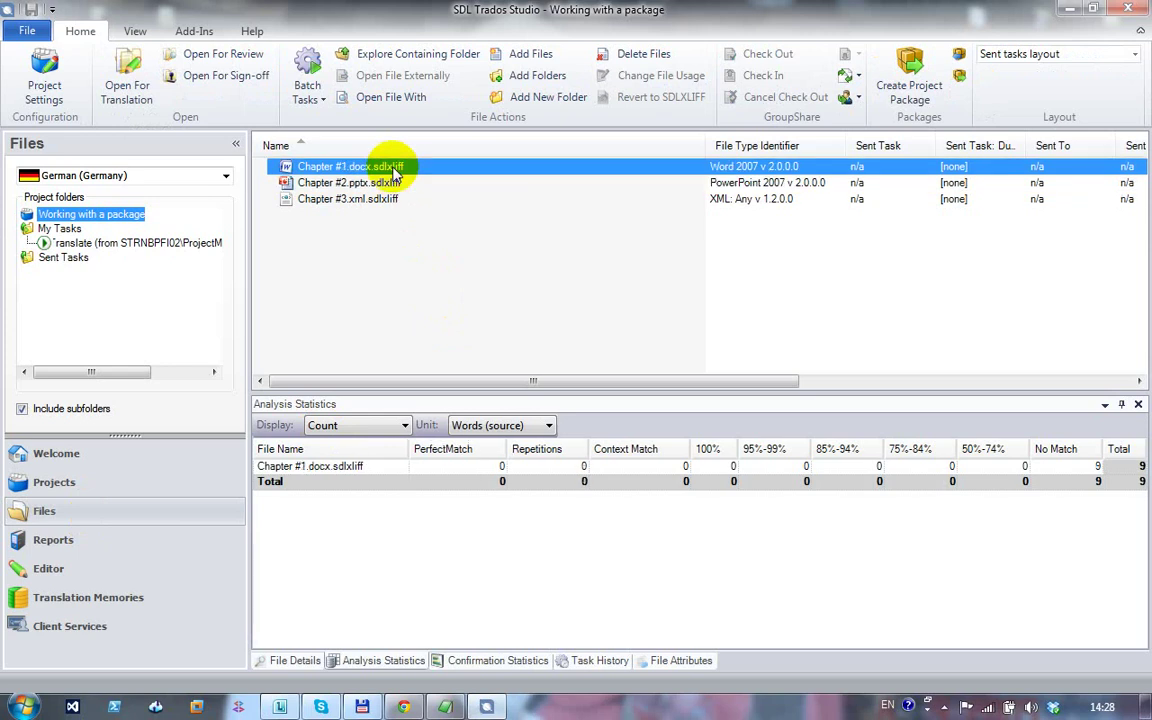
left_click(393, 198, "ctrl")
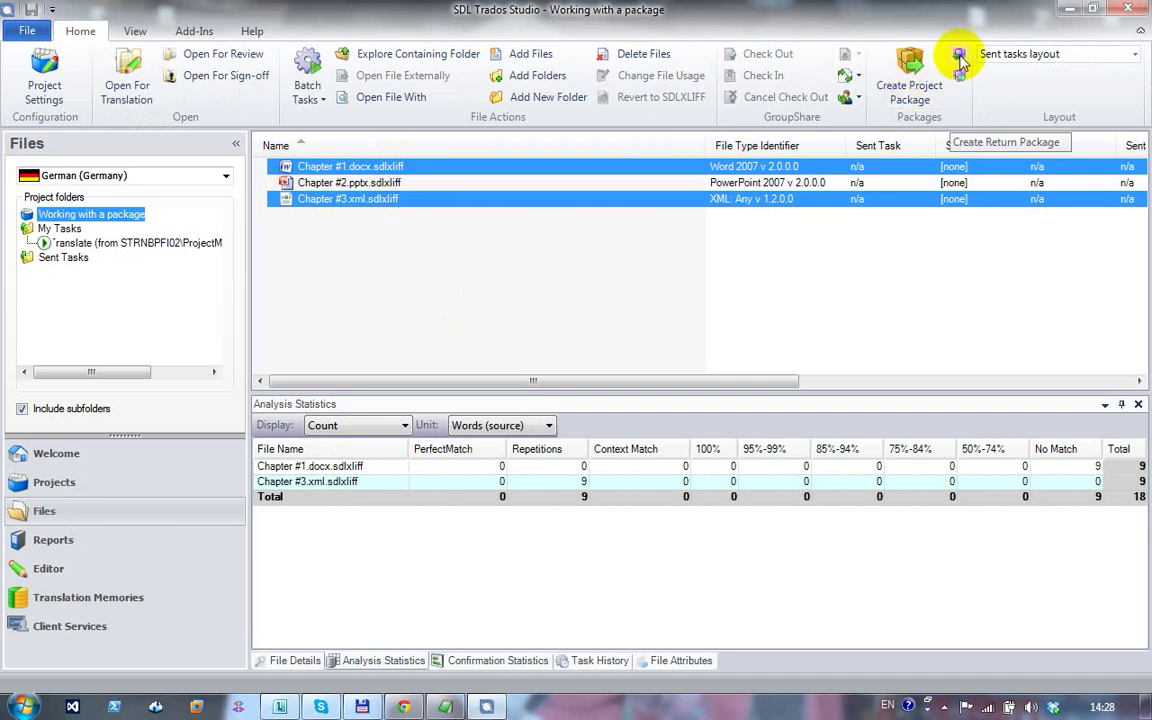
right_click(535, 166)
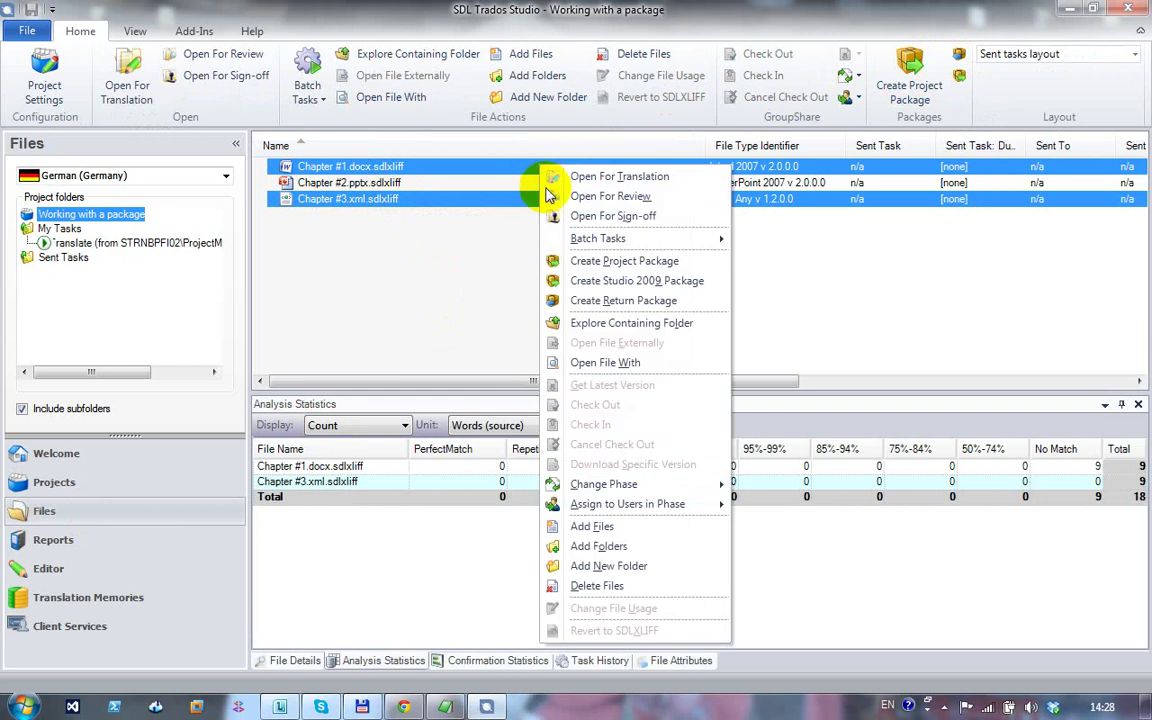
left_click(600, 300)
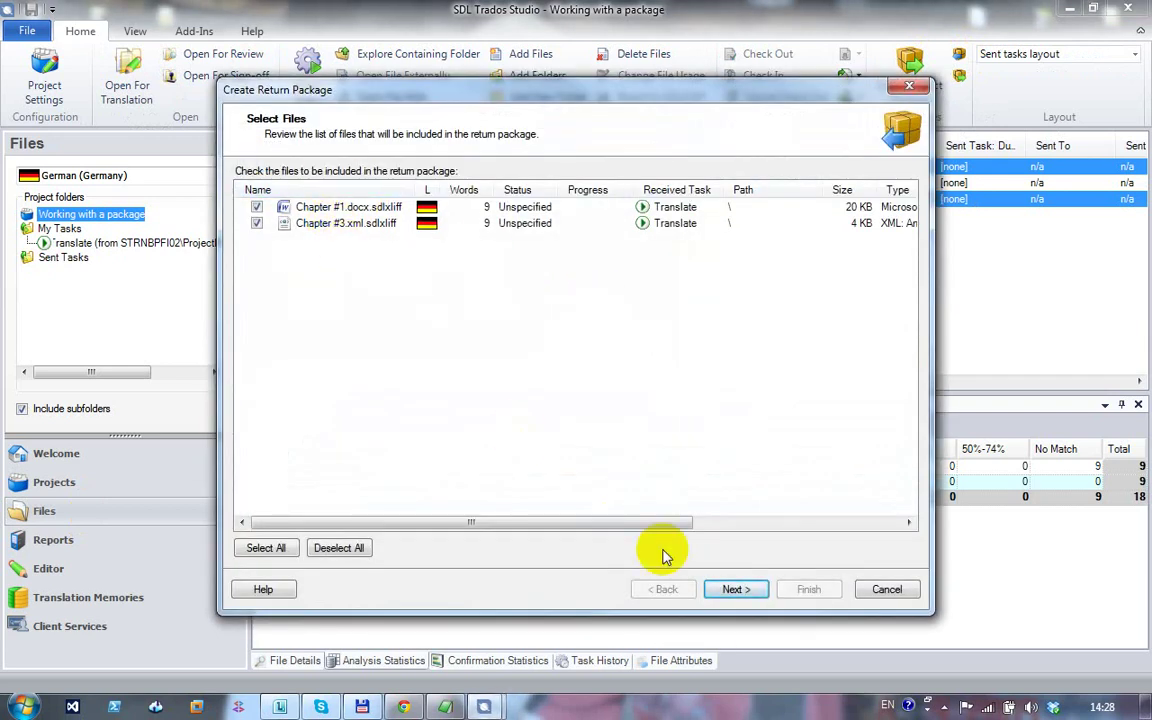
left_click(886, 590)
Start a return package for the whole project, excluding Chapter #2.pptx.sdlxliff from the included files
left_click(72, 483)
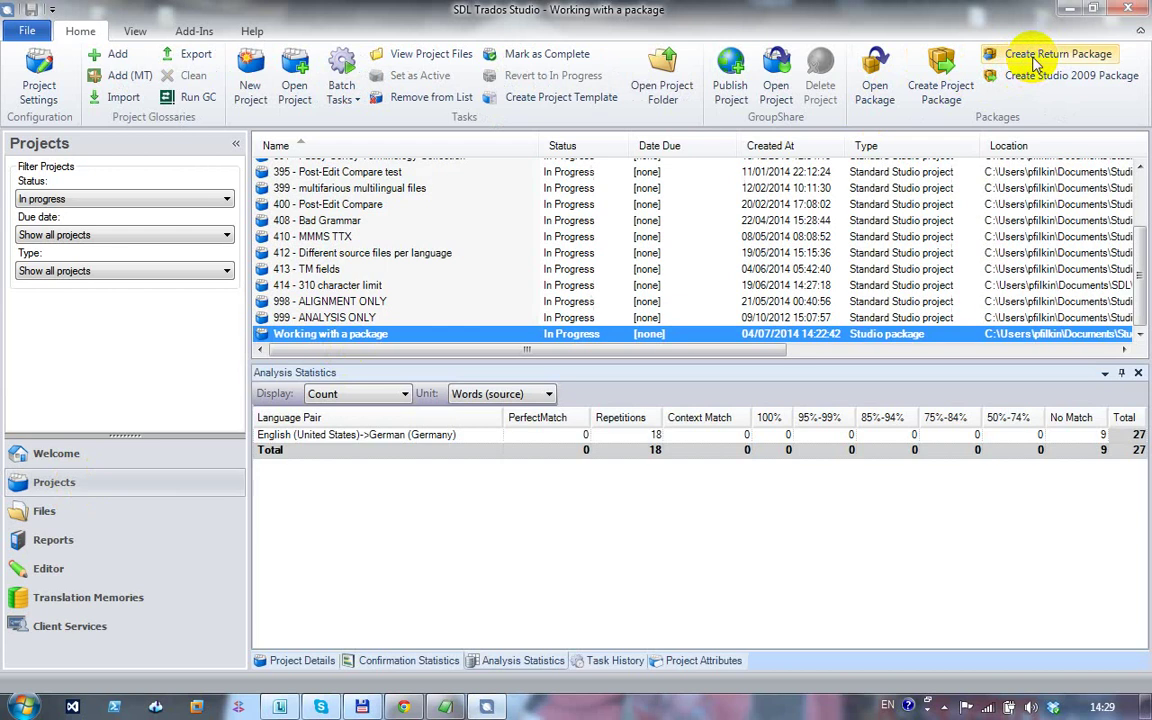
left_click(1030, 55)
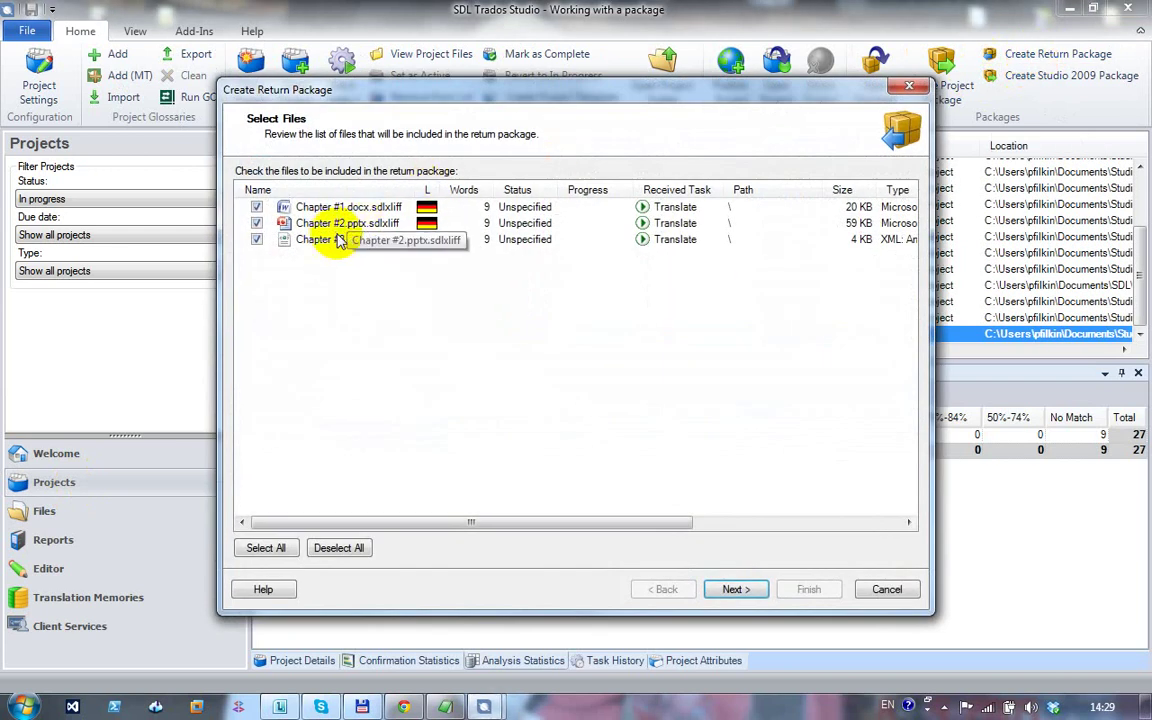
left_click(257, 223)
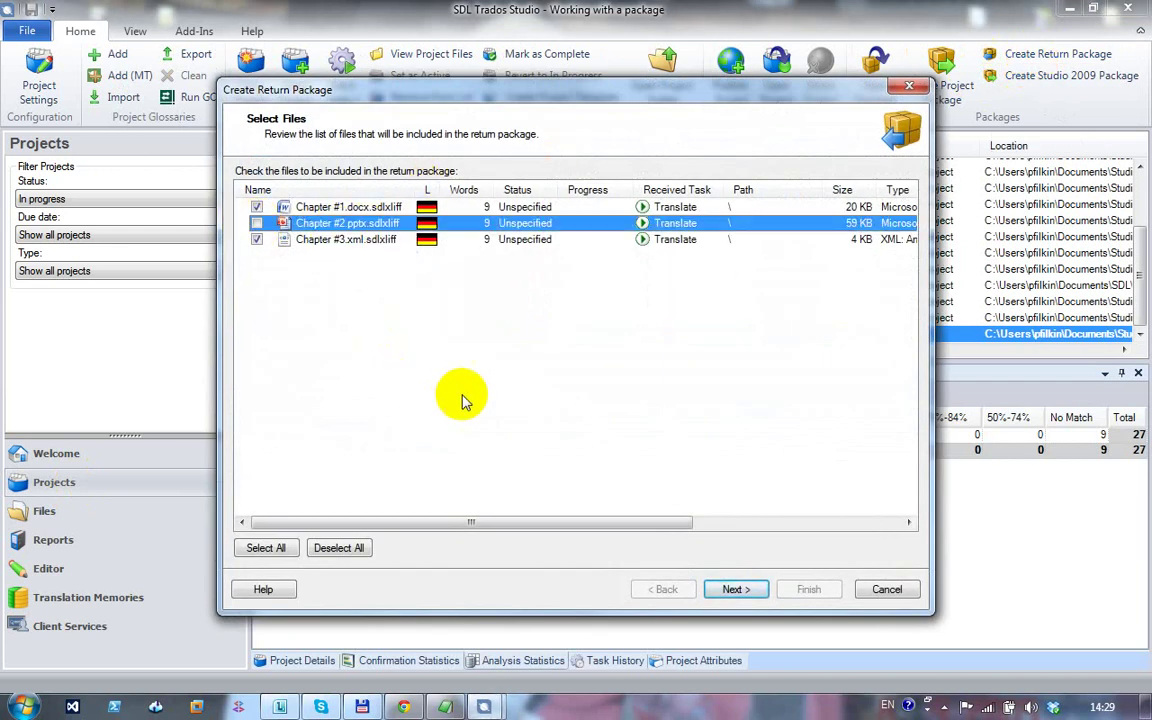
left_click(733, 590)
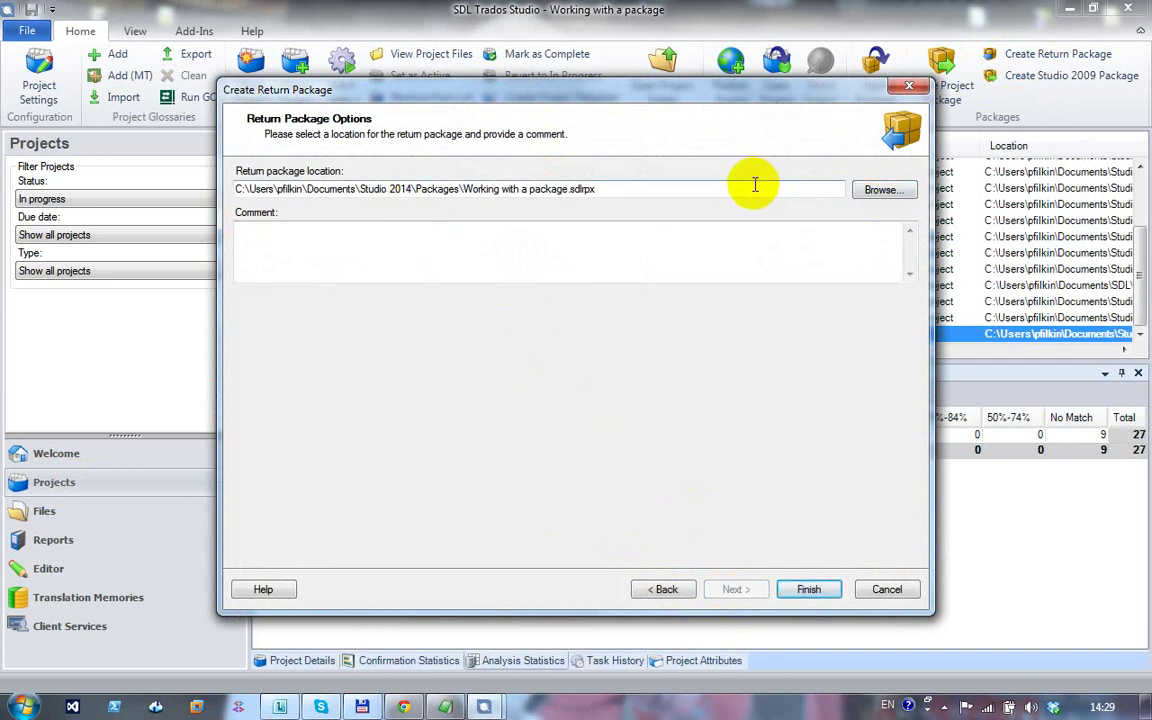
Set the return package location to the Packages\multifarious folder, keeping the file name Working with a package.sdlrpx, and create the package
left_click_drag(755, 184, 3, 174)
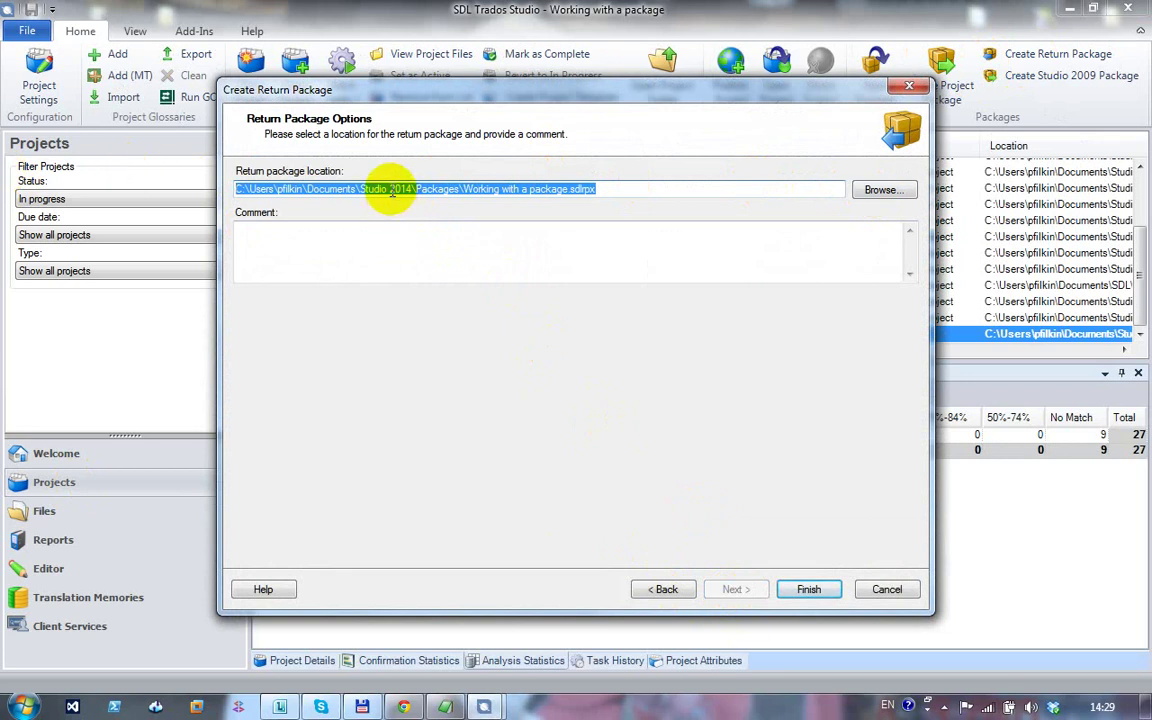
left_click(455, 190)
left_click_drag(458, 191, 194, 189)
type("c:\\Users\\pfilkin\\Documents\\Studio 2014\\Packages\\multifarious\\")
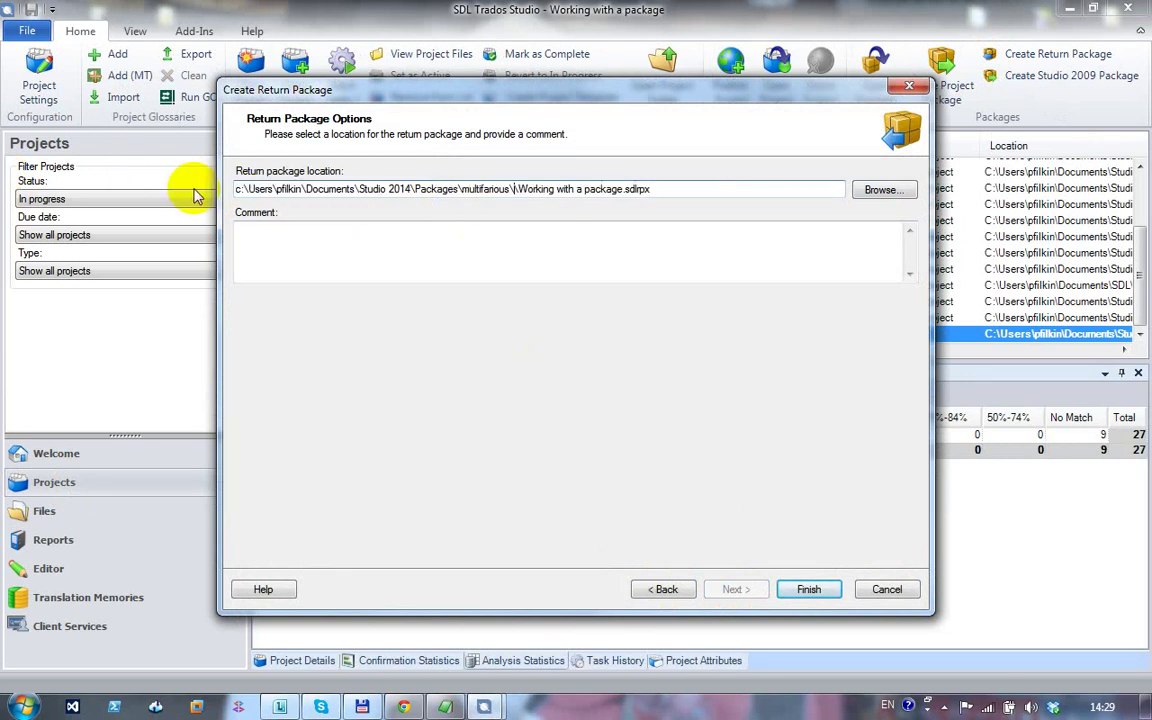
key("BackSpace")
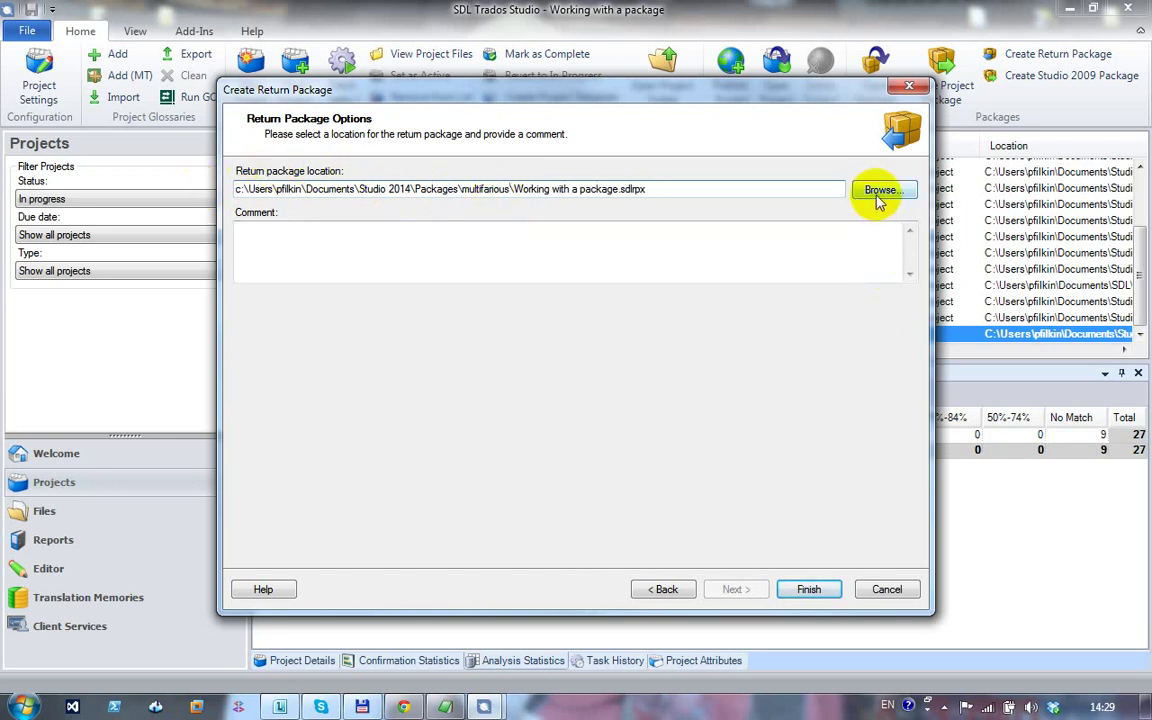
left_click(810, 590)
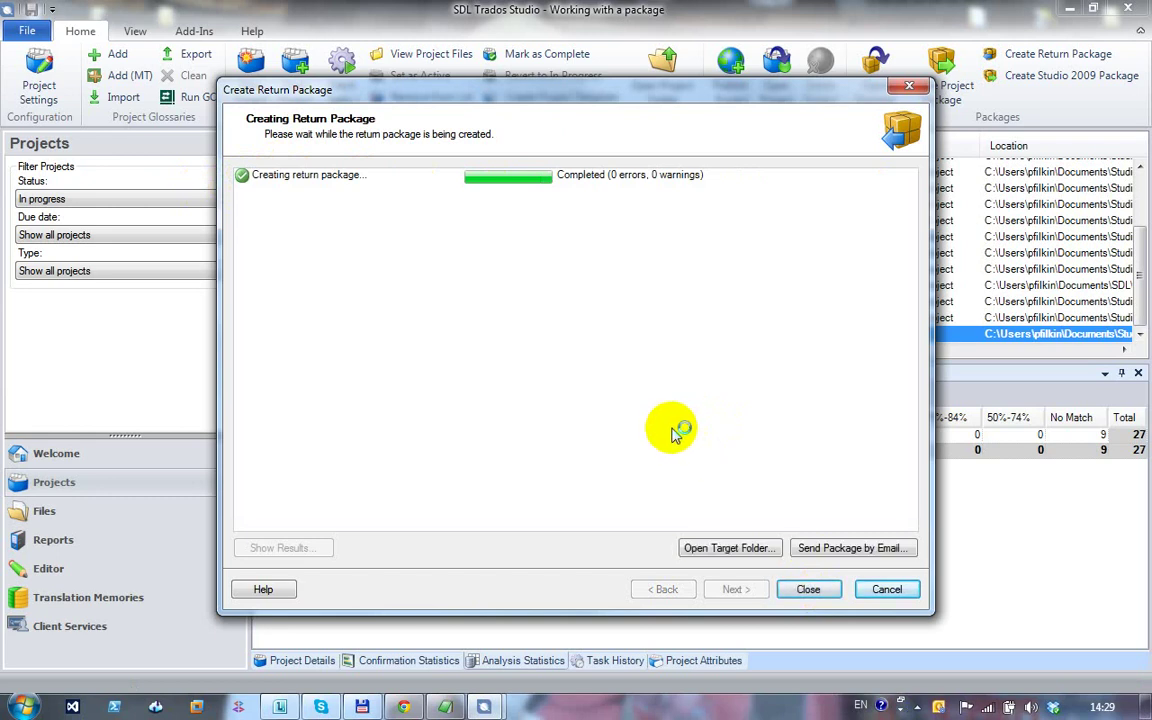
Look at Working with a package.sdlrpx in the target folder, and close the folder and the return package wizard
left_click(750, 552)
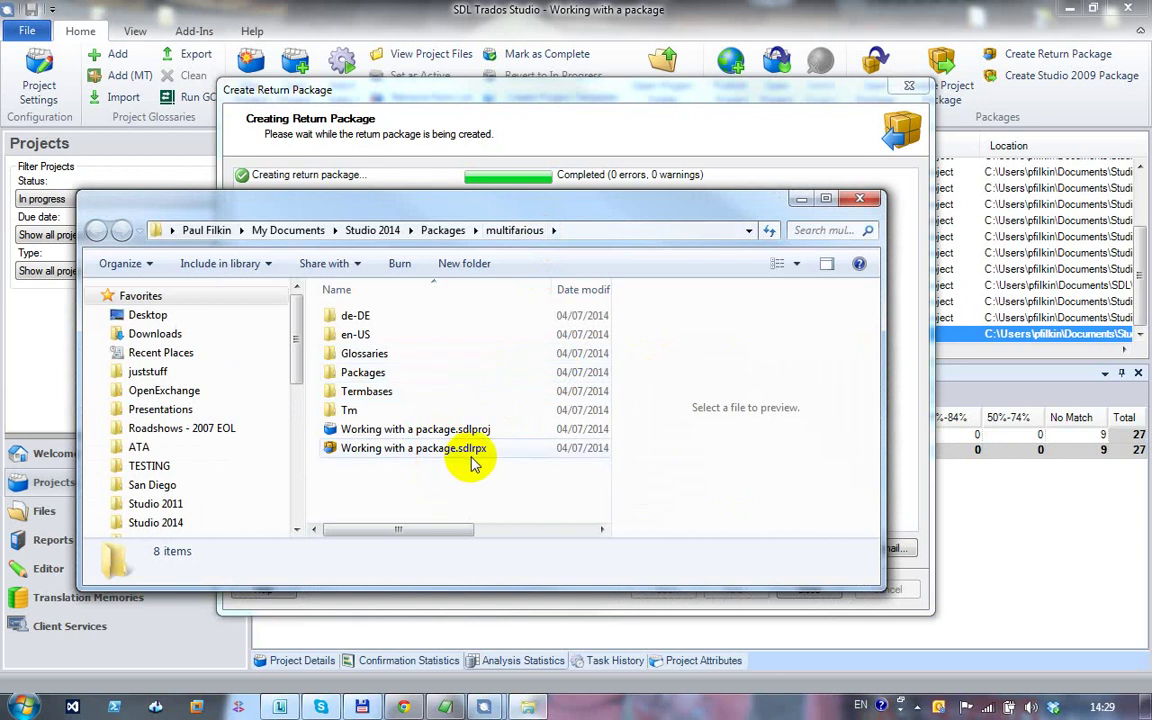
left_click(858, 200)
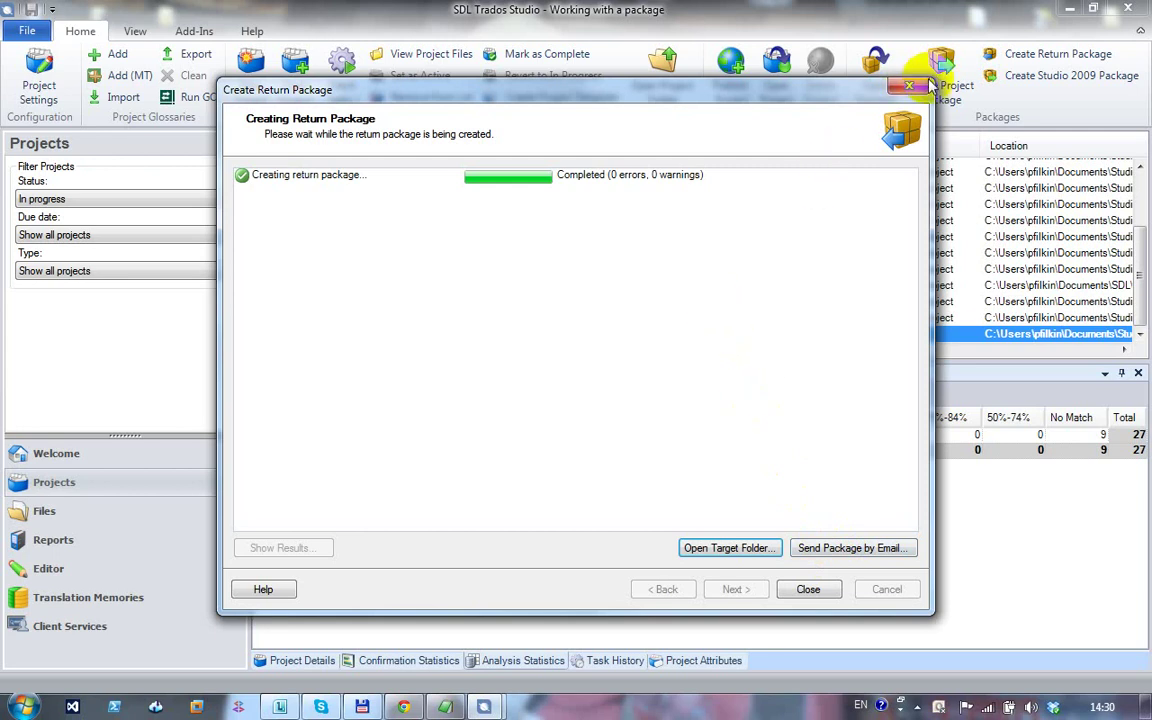
left_click(818, 518)
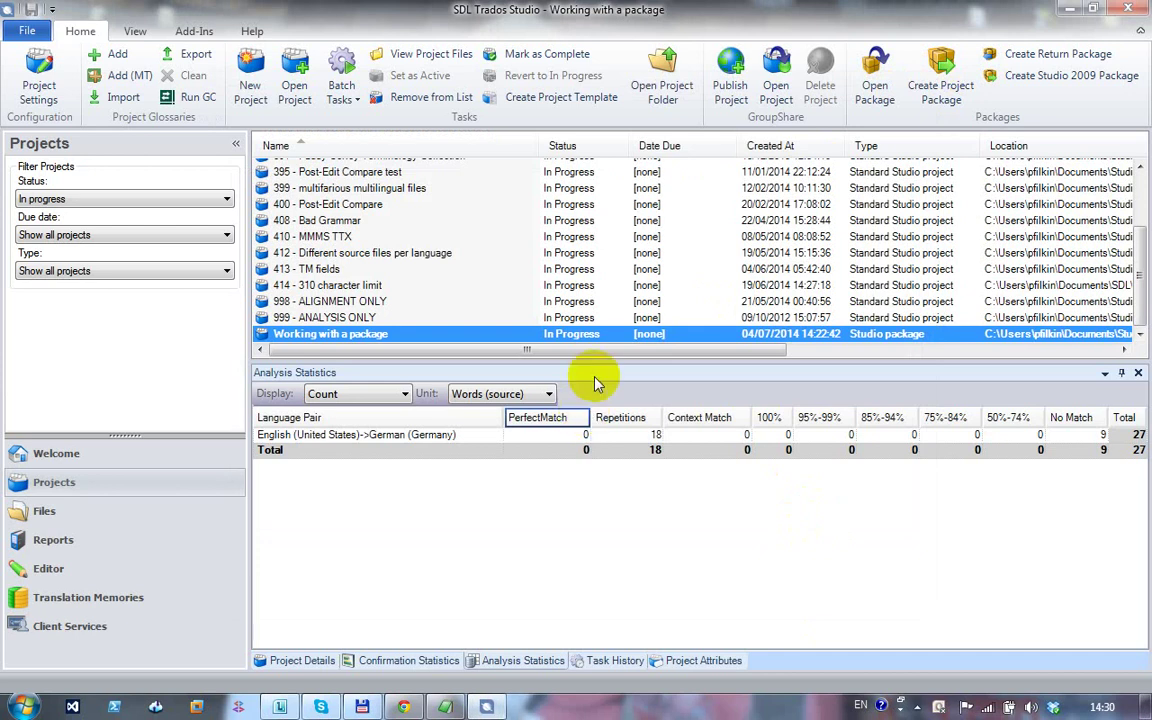
left_click(584, 388)
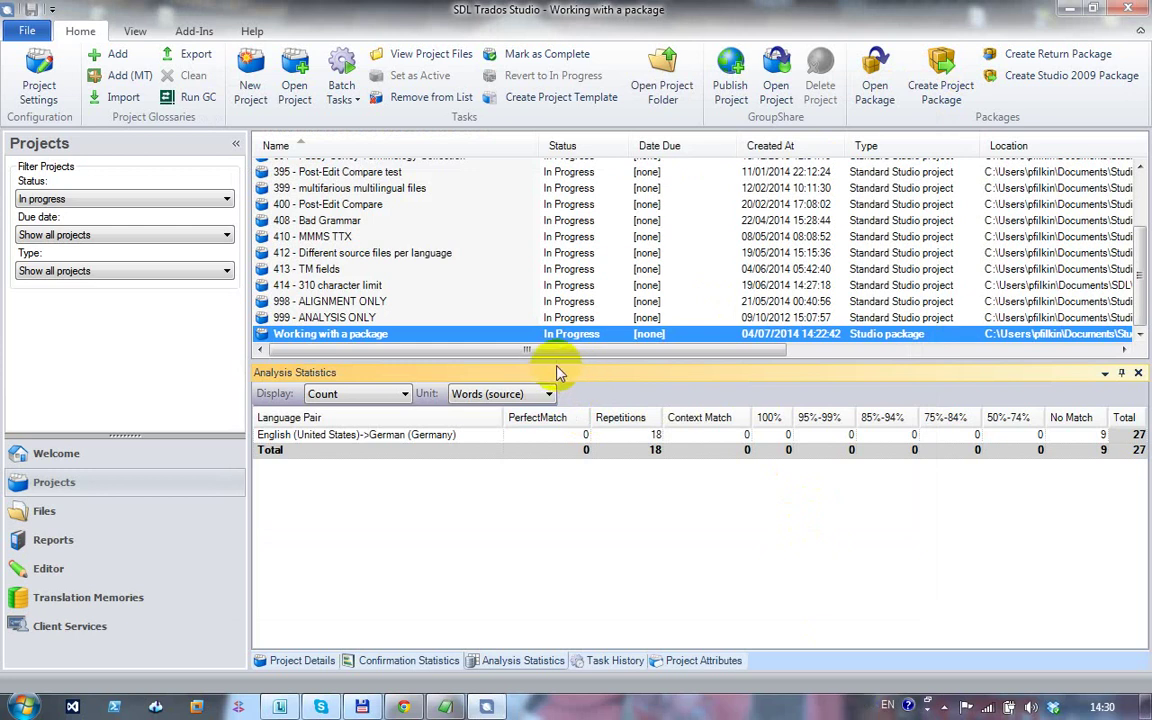
left_click(532, 330)
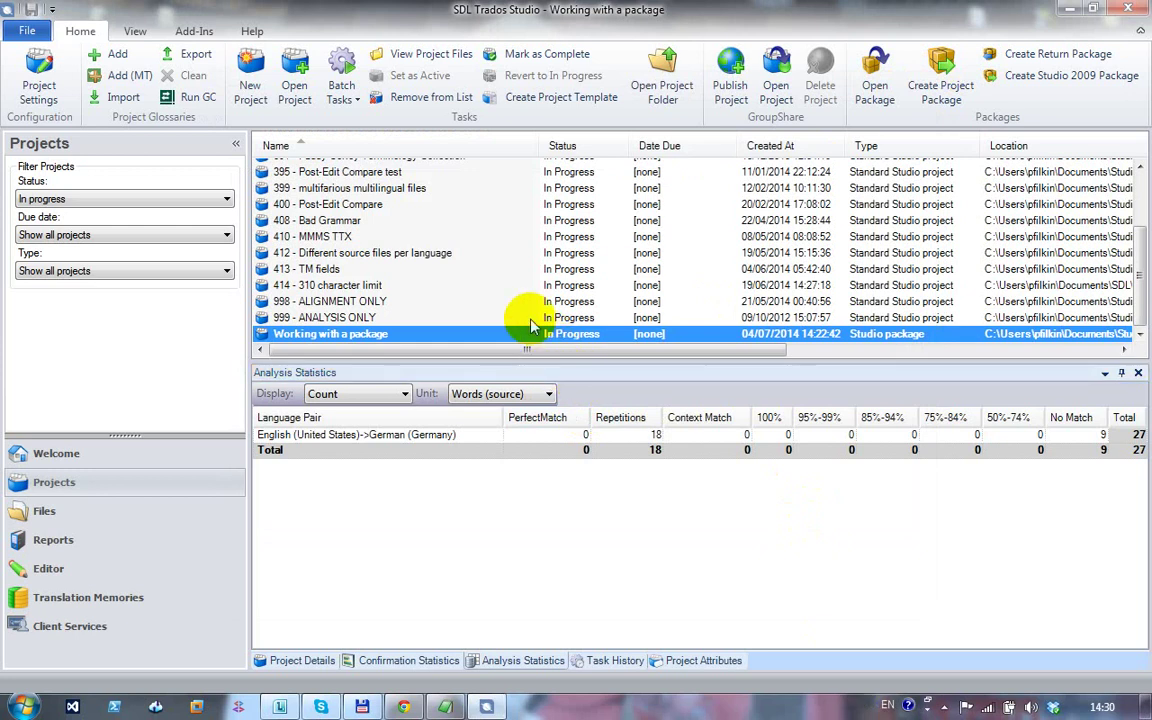